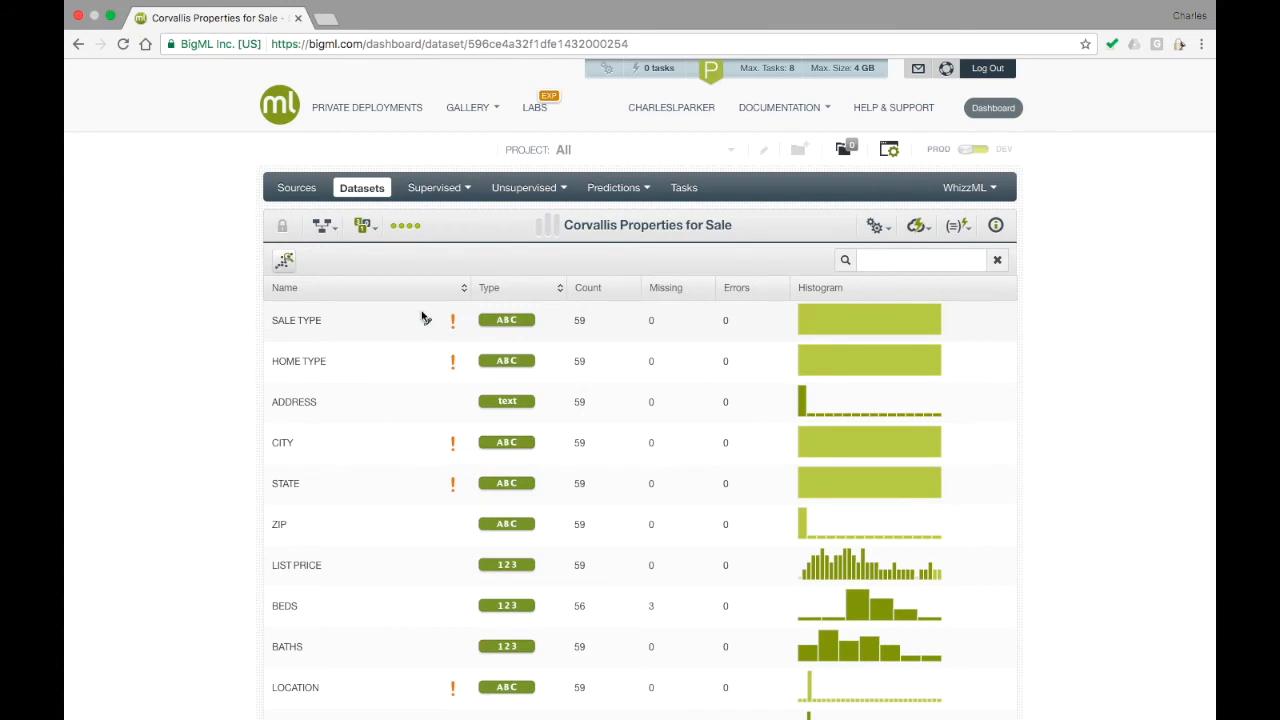
Create a one-click anomaly detector from the Corvallis Properties for Sale dataset.
{"action": "scroll", "coordinate": [201, 351], "scroll_direction": "down", "scroll_amount": 3}
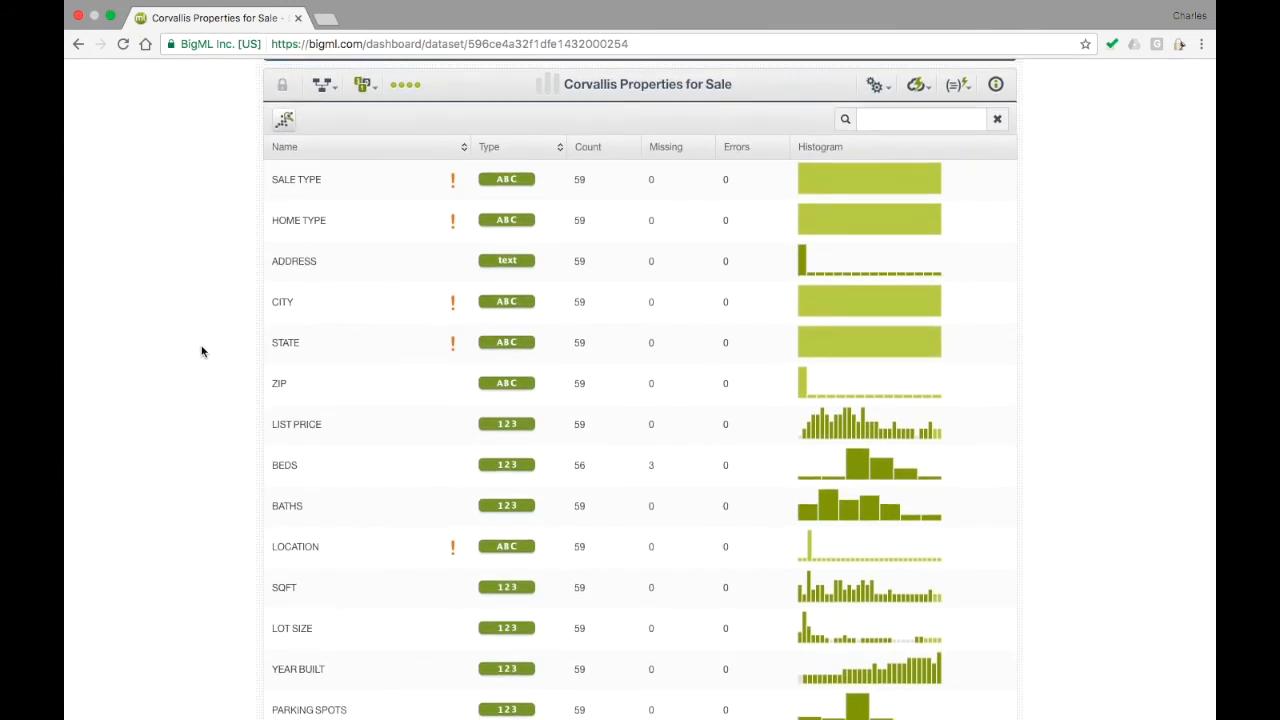
{"action": "scroll", "coordinate": [201, 351], "scroll_direction": "down", "scroll_amount": 5}
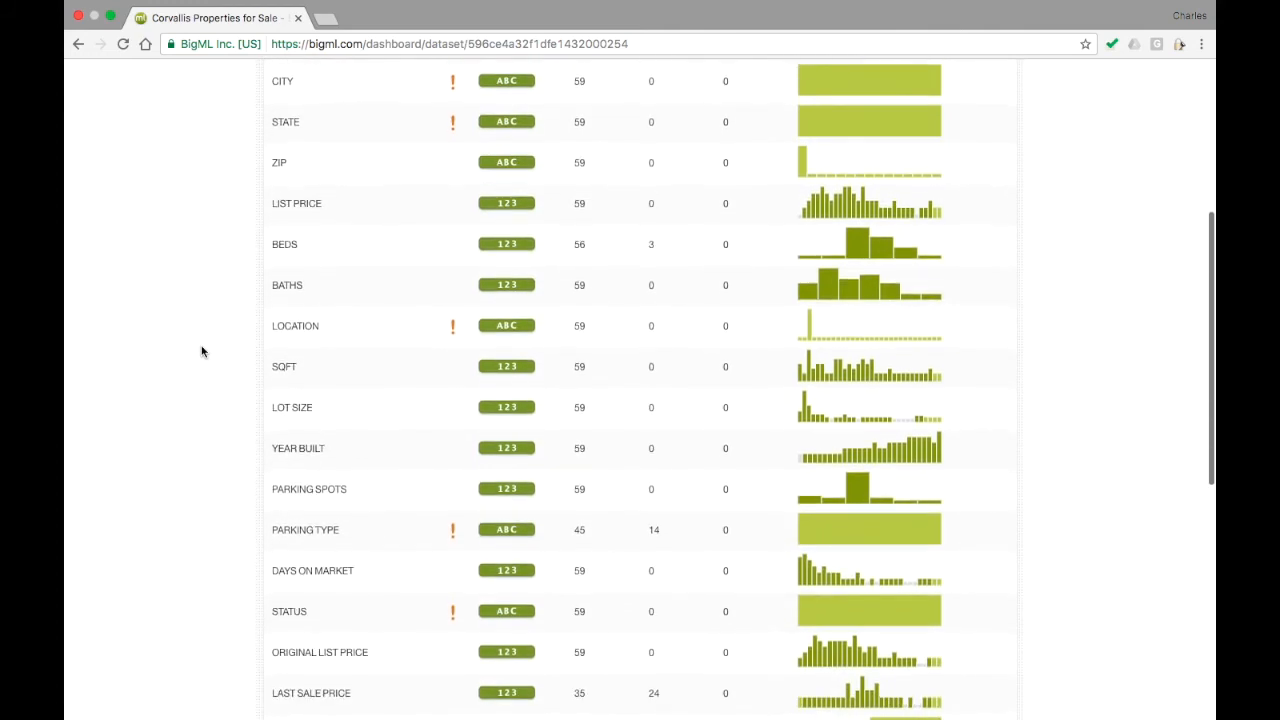
{"action": "scroll", "coordinate": [201, 351], "scroll_direction": "down", "scroll_amount": 5}
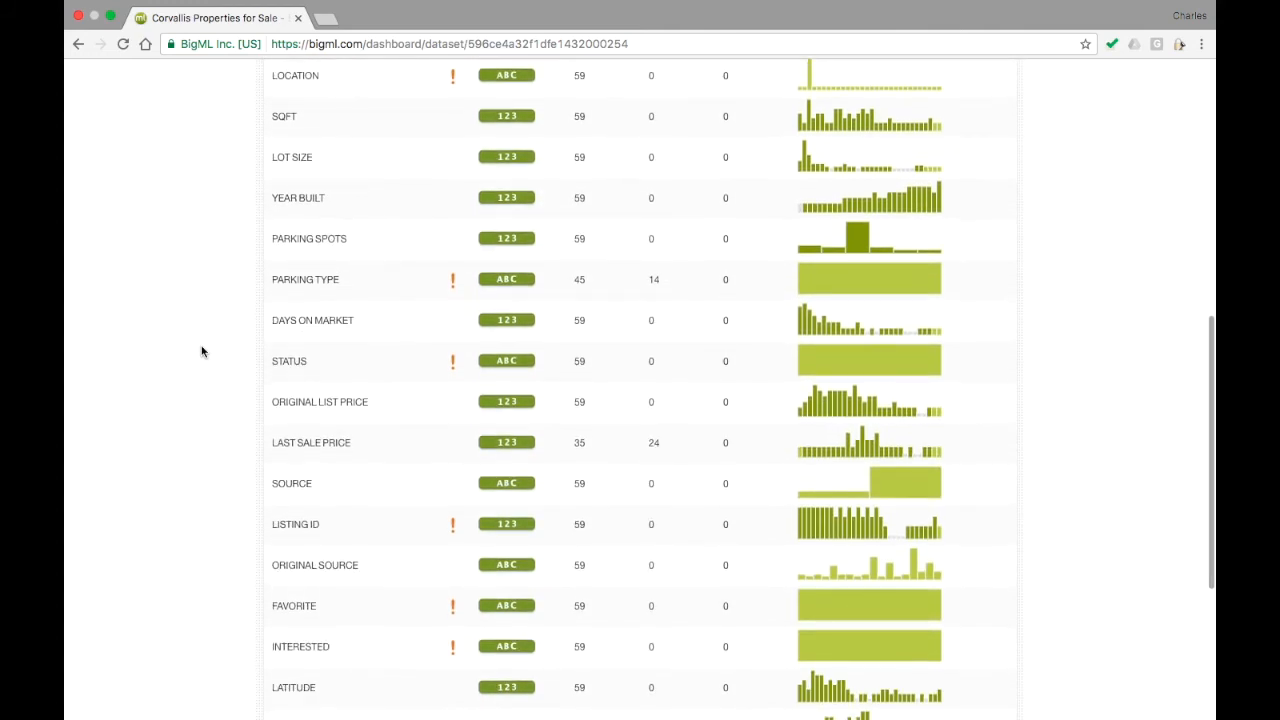
{"action": "scroll", "coordinate": [201, 351], "scroll_direction": "down", "scroll_amount": 2}
{"action": "scroll", "coordinate": [201, 351], "scroll_direction": "down", "scroll_amount": 3}
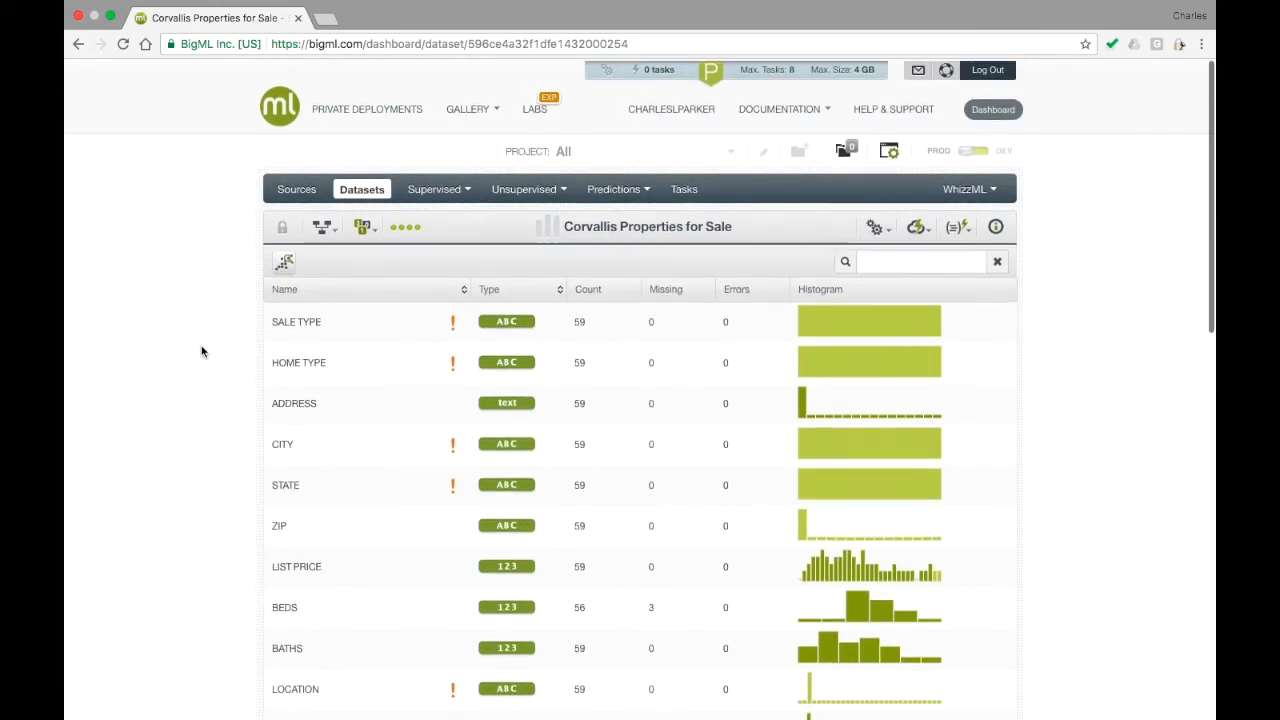
{"action": "mouse_move", "coordinate": [916, 225]}
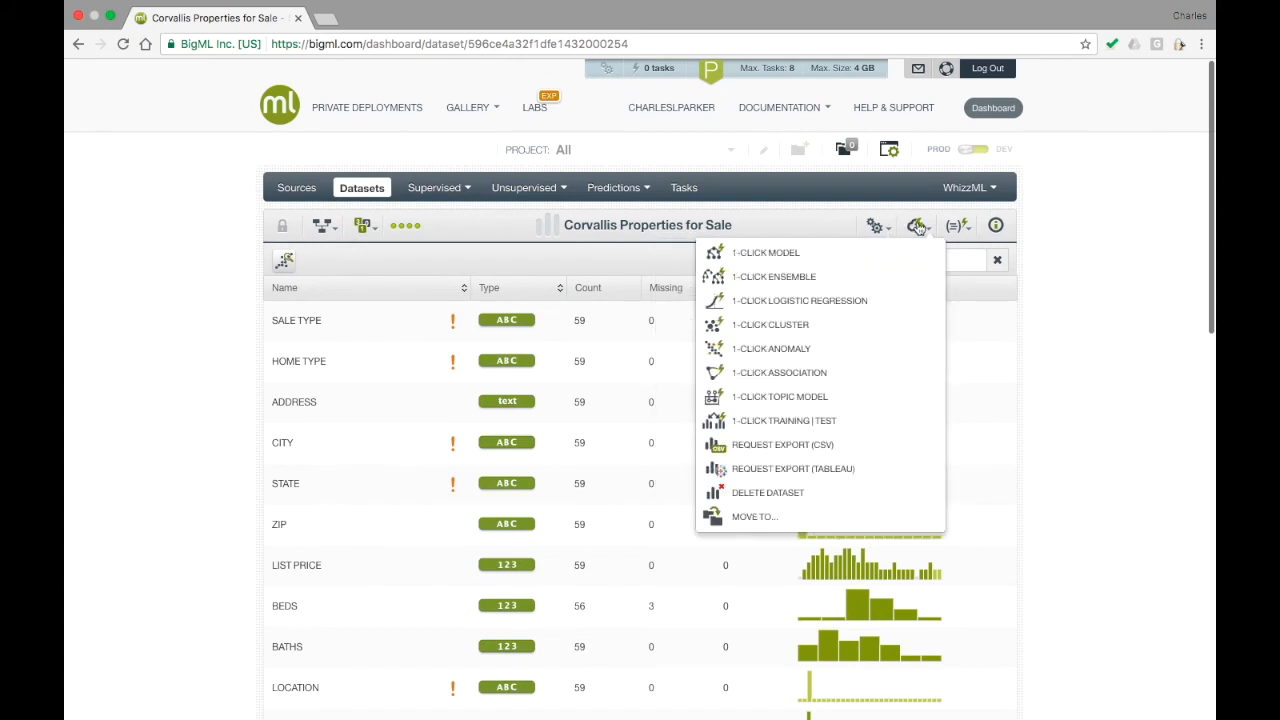
{"action": "left_click", "coordinate": [907, 349]}
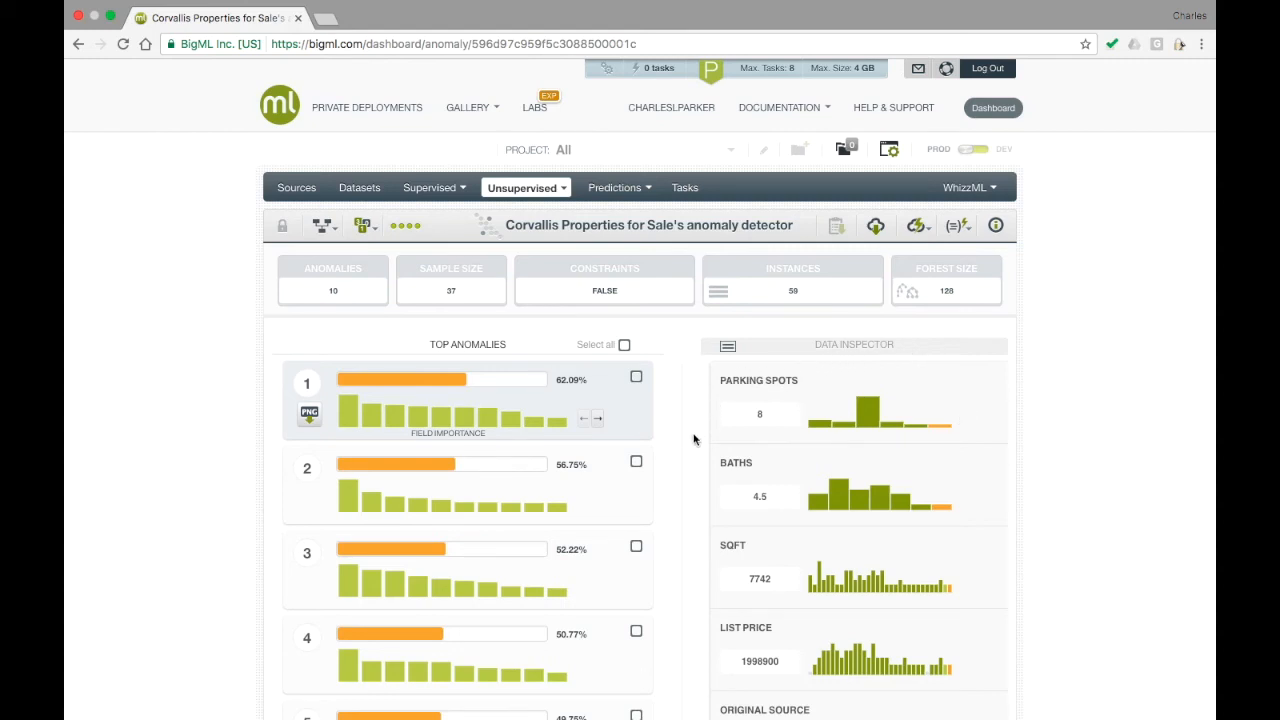
Examine the top anomalies and compare their field values with the histograms, including longitude and latitude for anomalies 7 and 8.
{"action": "mouse_move", "coordinate": [634, 498]}
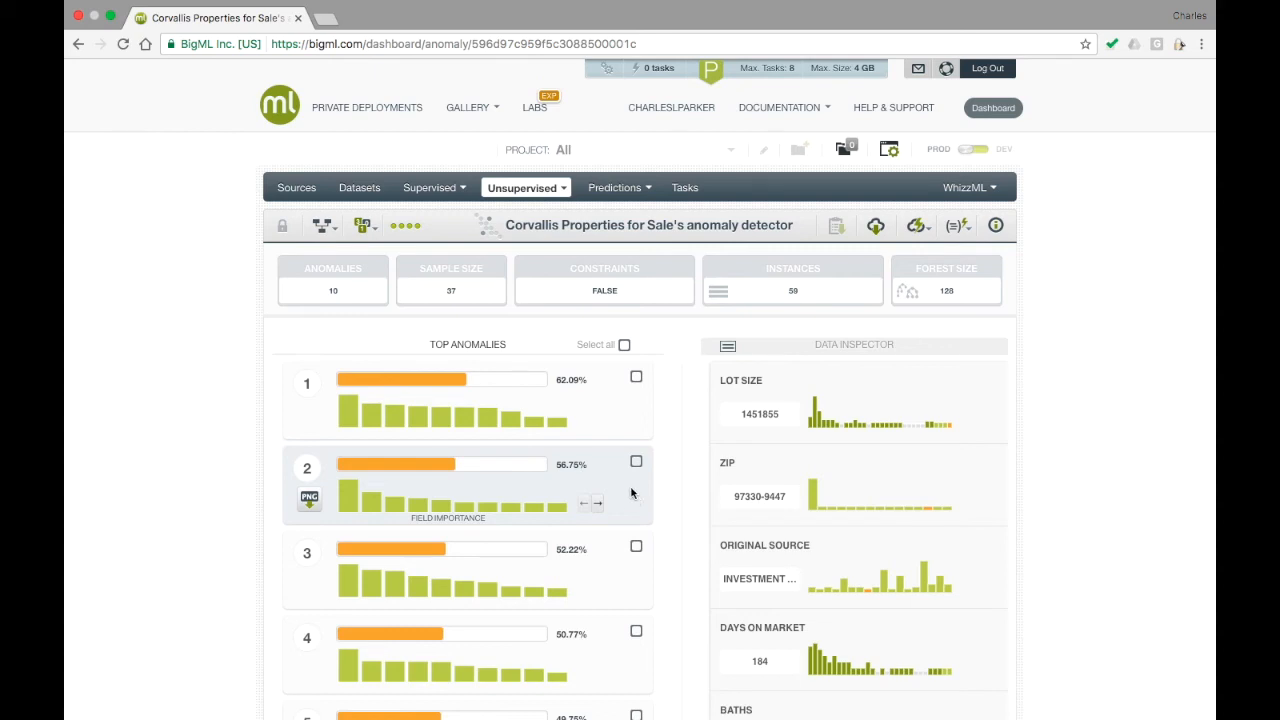
{"action": "mouse_move", "coordinate": [615, 418]}
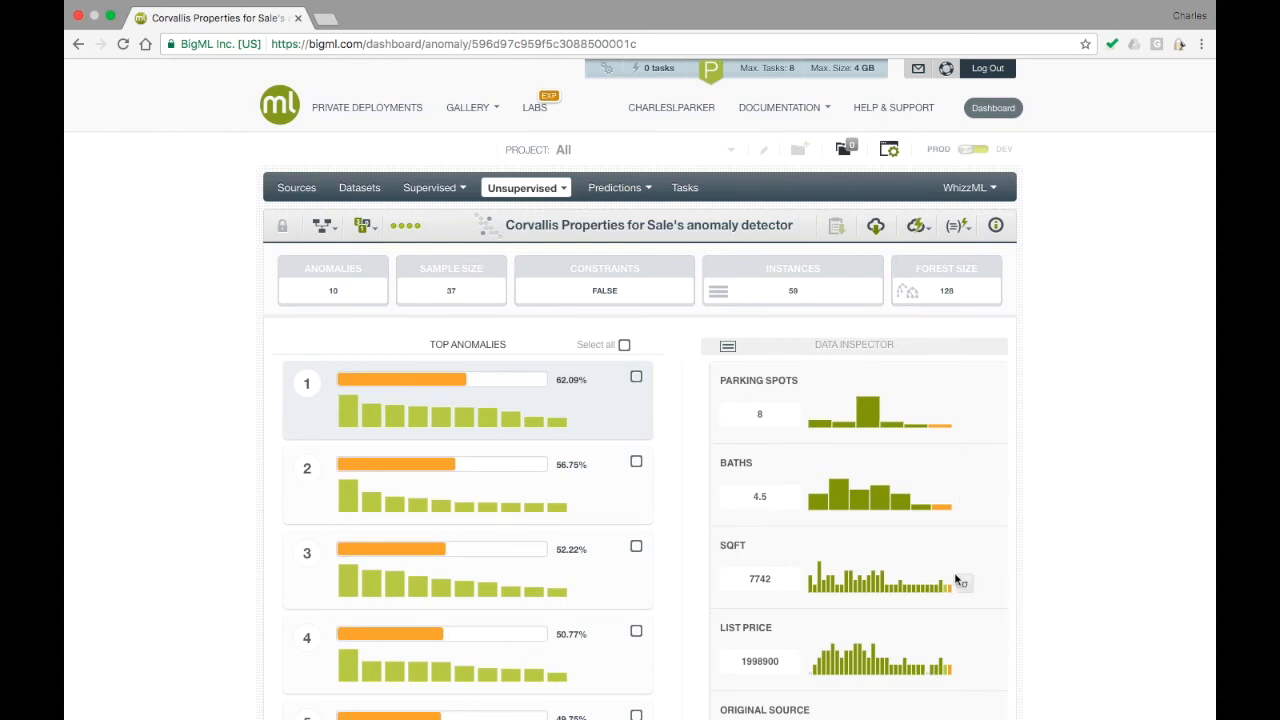
{"action": "mouse_move", "coordinate": [951, 592]}
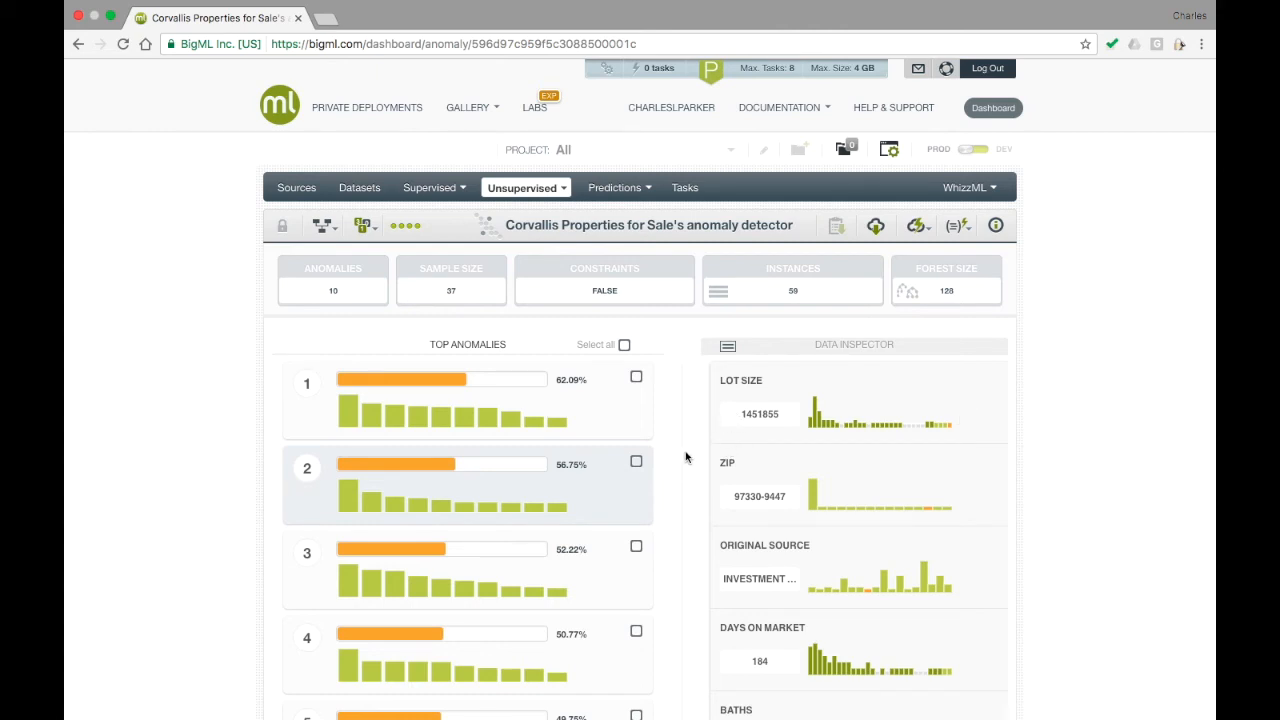
{"action": "scroll", "coordinate": [672, 462], "scroll_direction": "down", "scroll_amount": 3}
{"action": "scroll", "coordinate": [672, 466], "scroll_direction": "down", "scroll_amount": 5}
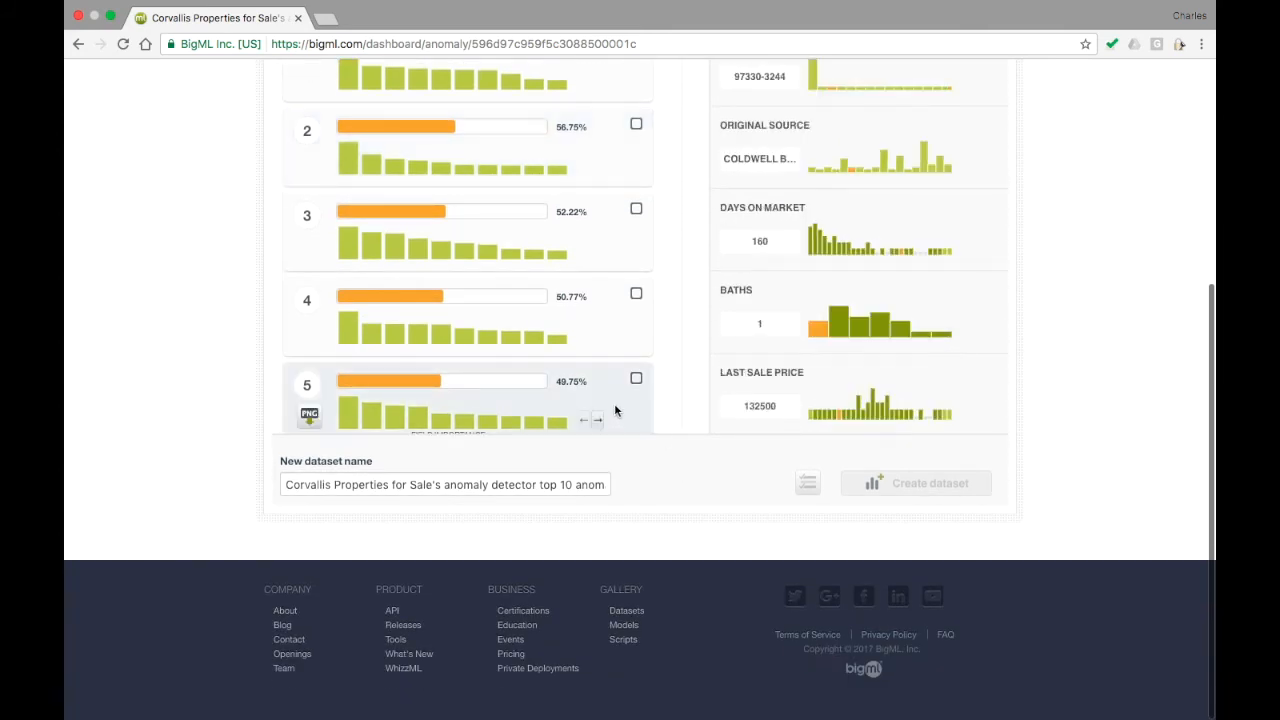
{"action": "scroll", "coordinate": [614, 403], "scroll_direction": "down", "scroll_amount": 3}
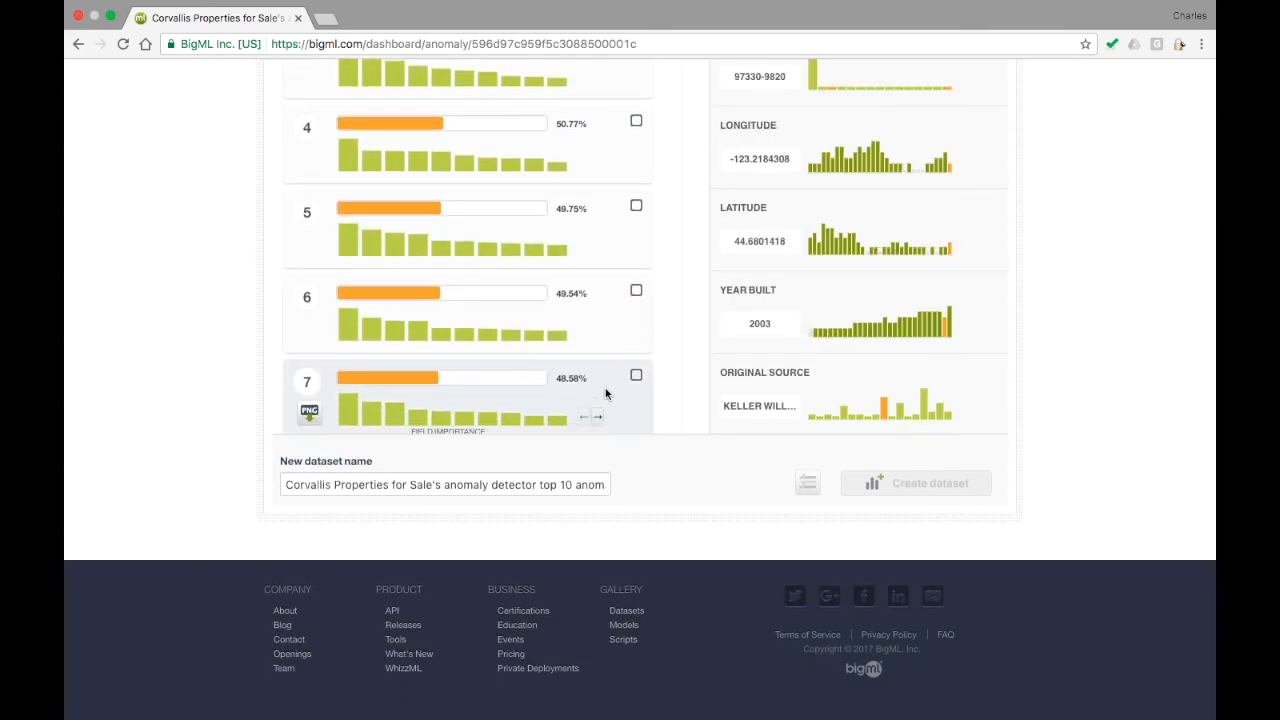
{"action": "scroll", "coordinate": [700, 386], "scroll_direction": "up", "scroll_amount": 2}
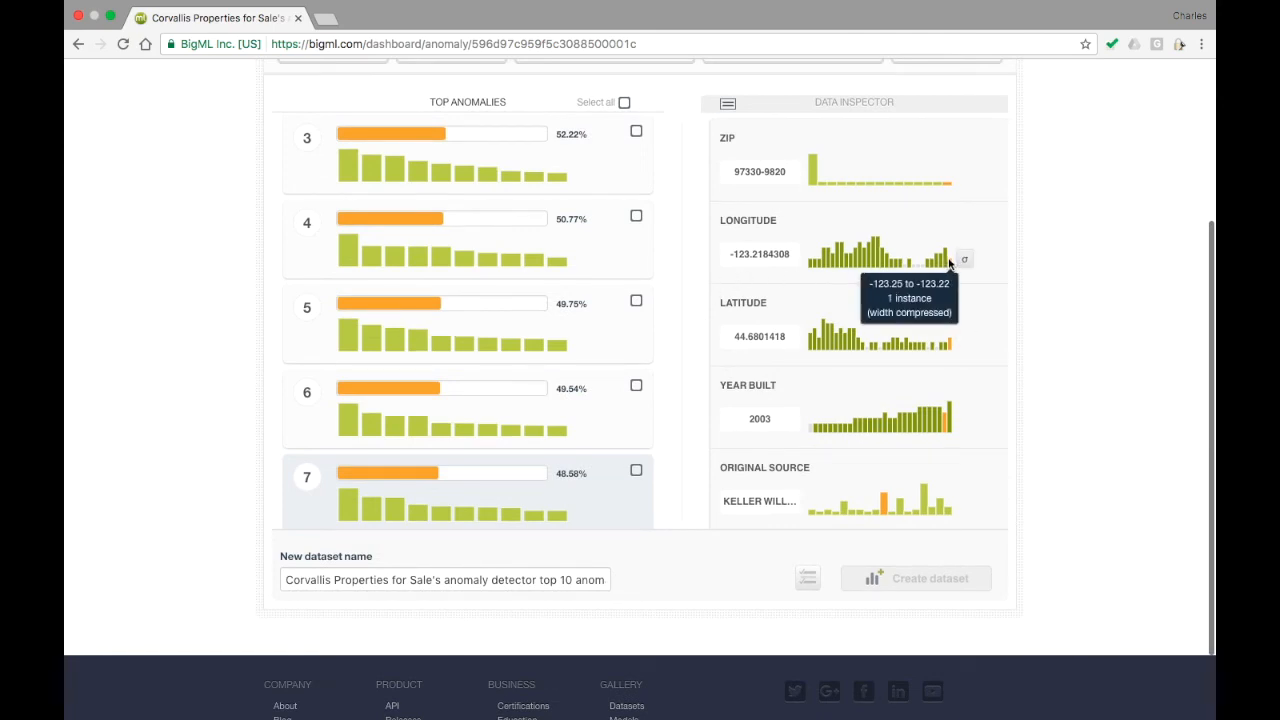
{"action": "mouse_move", "coordinate": [961, 345]}
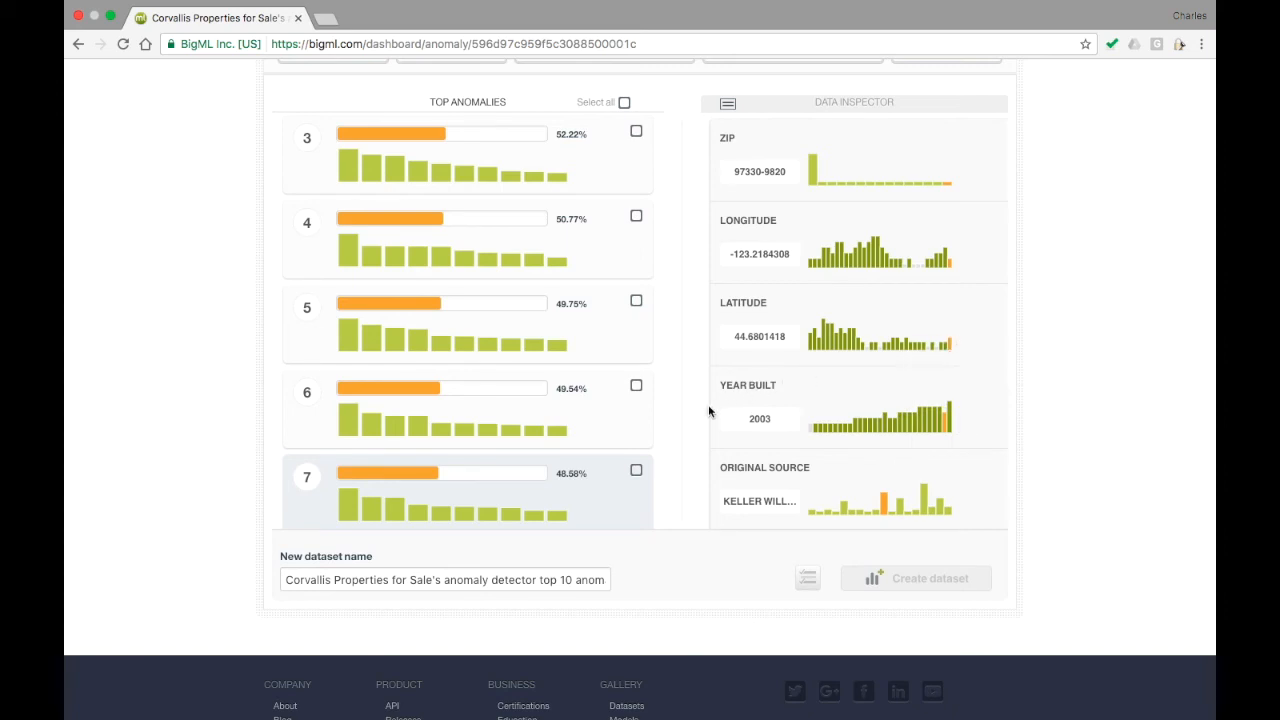
{"action": "scroll", "coordinate": [621, 434], "scroll_direction": "down", "scroll_amount": 2}
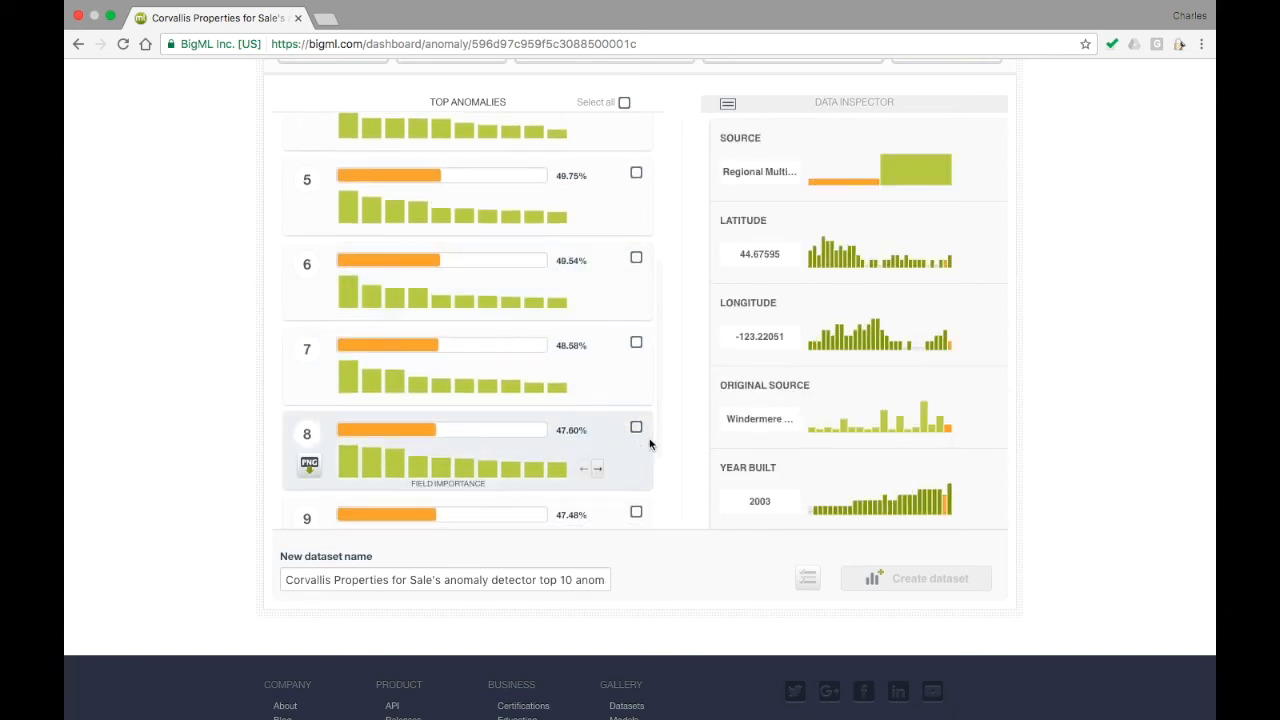
{"action": "scroll", "coordinate": [730, 404], "scroll_direction": "up", "scroll_amount": 1}
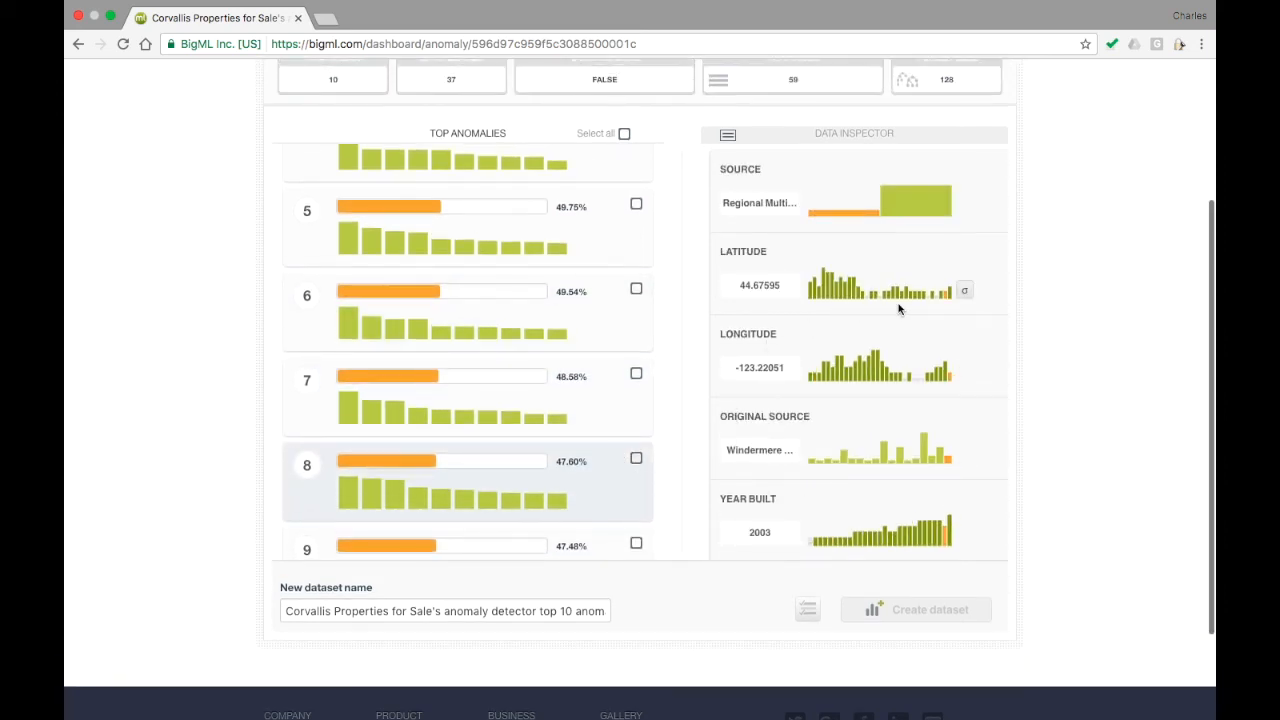
{"action": "mouse_move", "coordinate": [944, 302]}
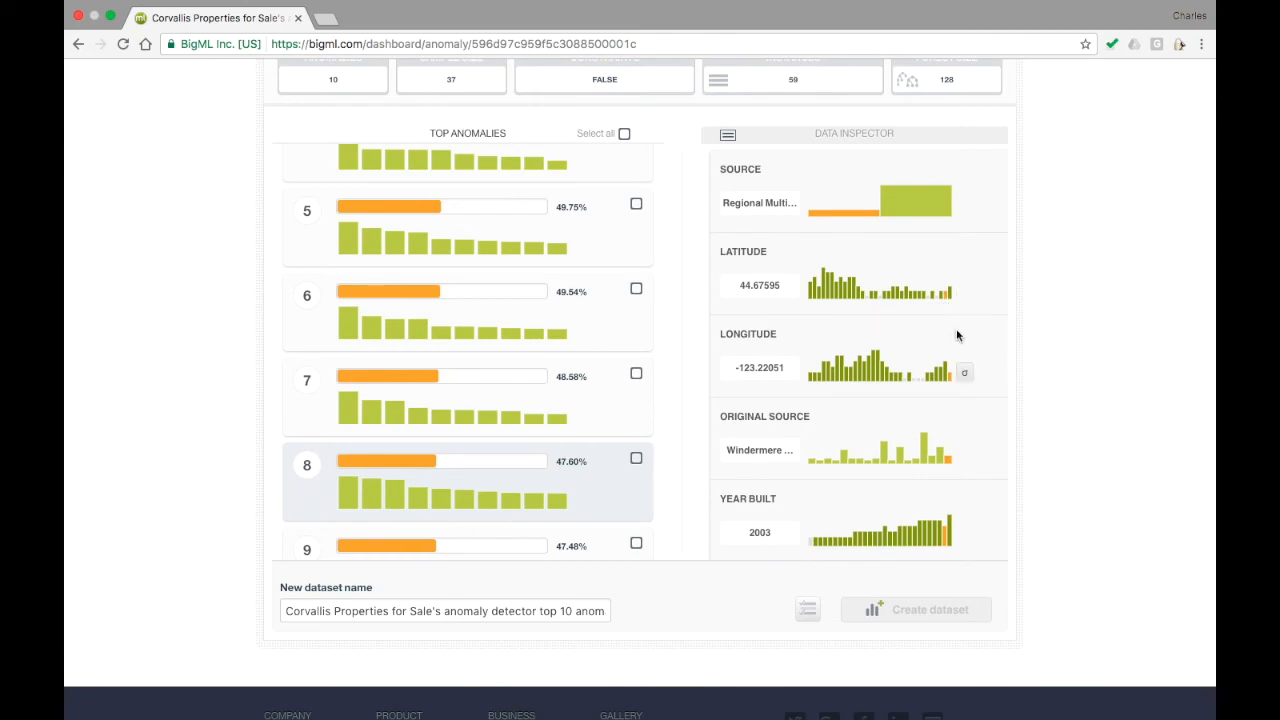
{"action": "mouse_move", "coordinate": [950, 381]}
Select all of the detector's top anomalies except numbers 9 and 10.
{"action": "scroll", "coordinate": [678, 313], "scroll_direction": "up", "scroll_amount": 3}
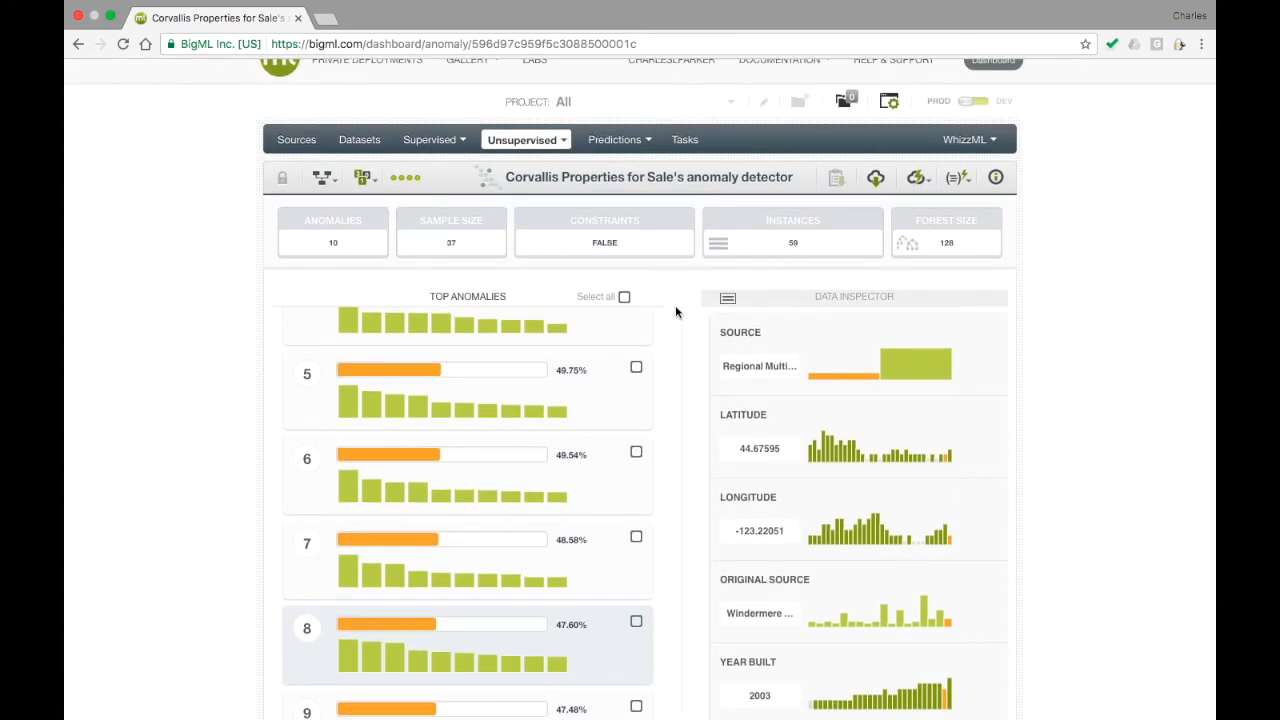
{"action": "scroll", "coordinate": [672, 336], "scroll_direction": "up", "scroll_amount": 1}
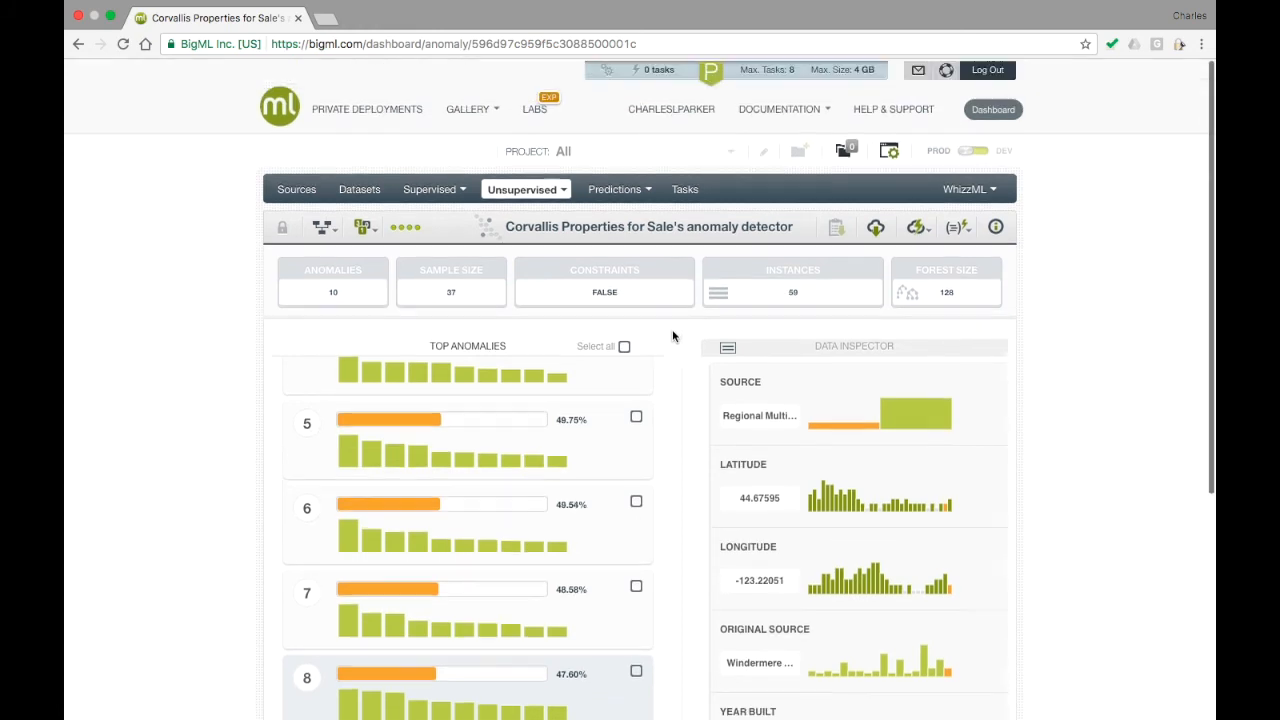
{"action": "left_click", "coordinate": [624, 345]}
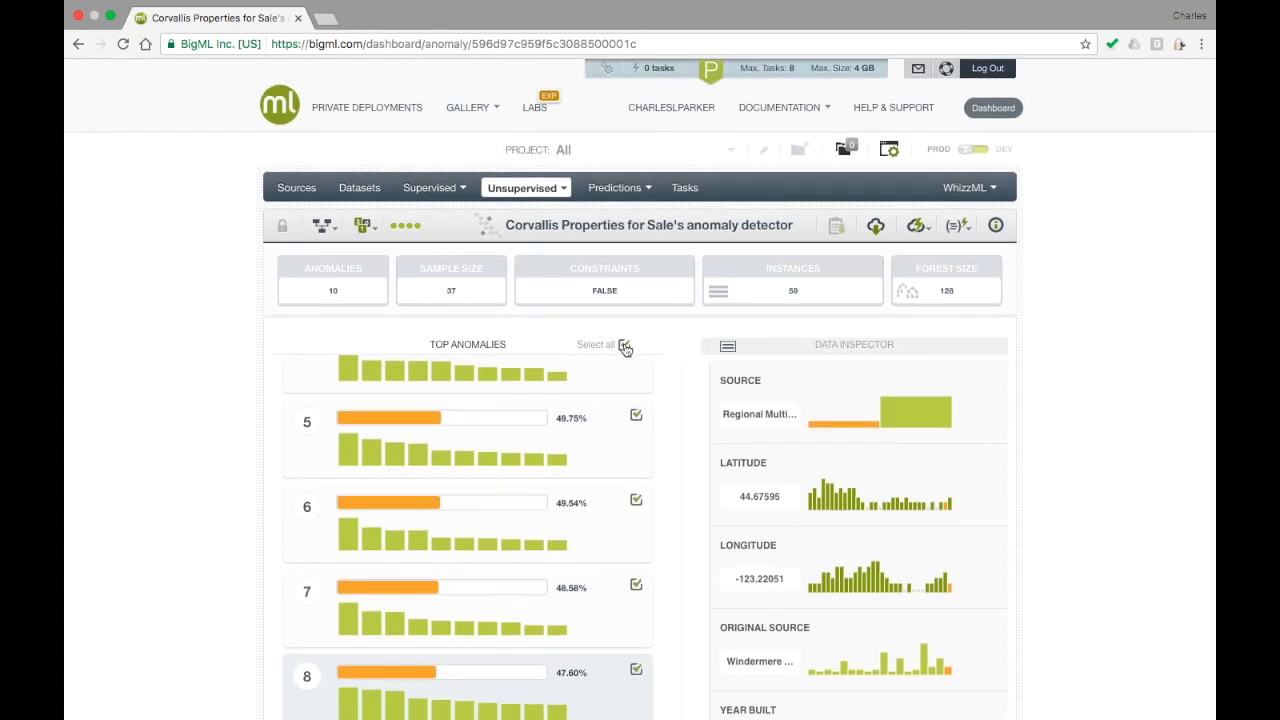
{"action": "scroll", "coordinate": [652, 375], "scroll_direction": "up", "scroll_amount": 3}
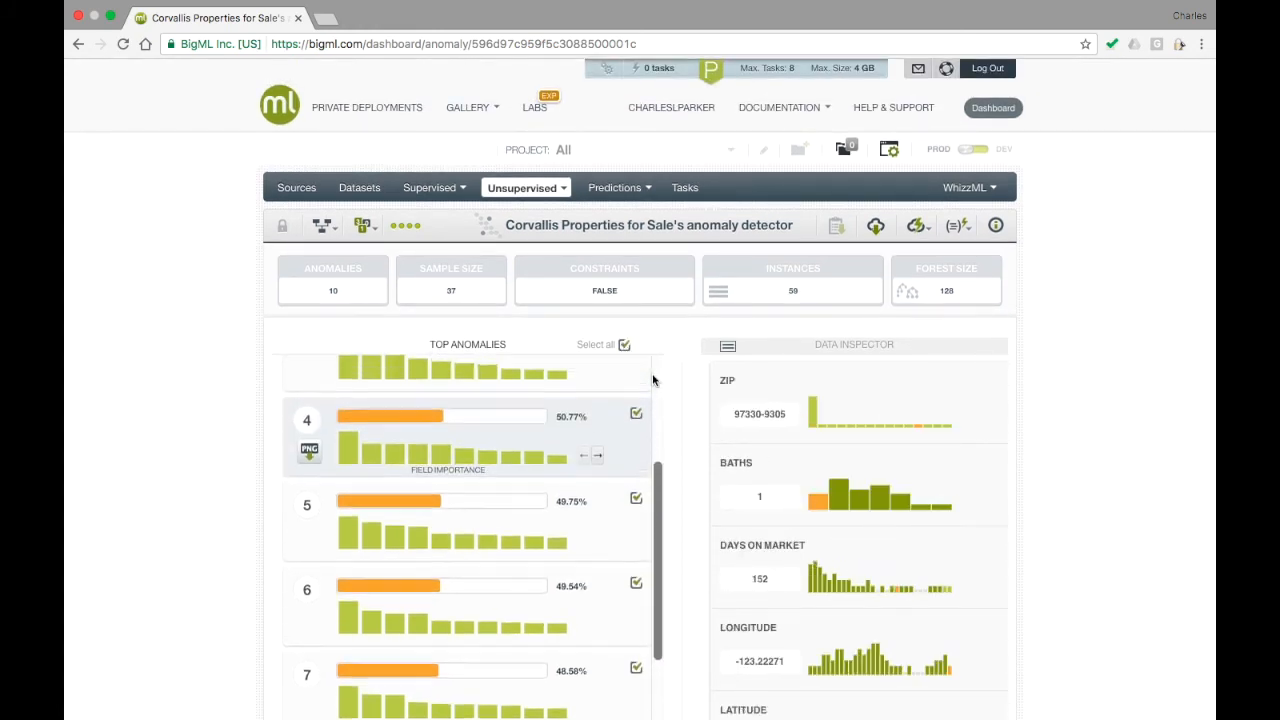
{"action": "scroll", "coordinate": [653, 379], "scroll_direction": "up", "scroll_amount": 3}
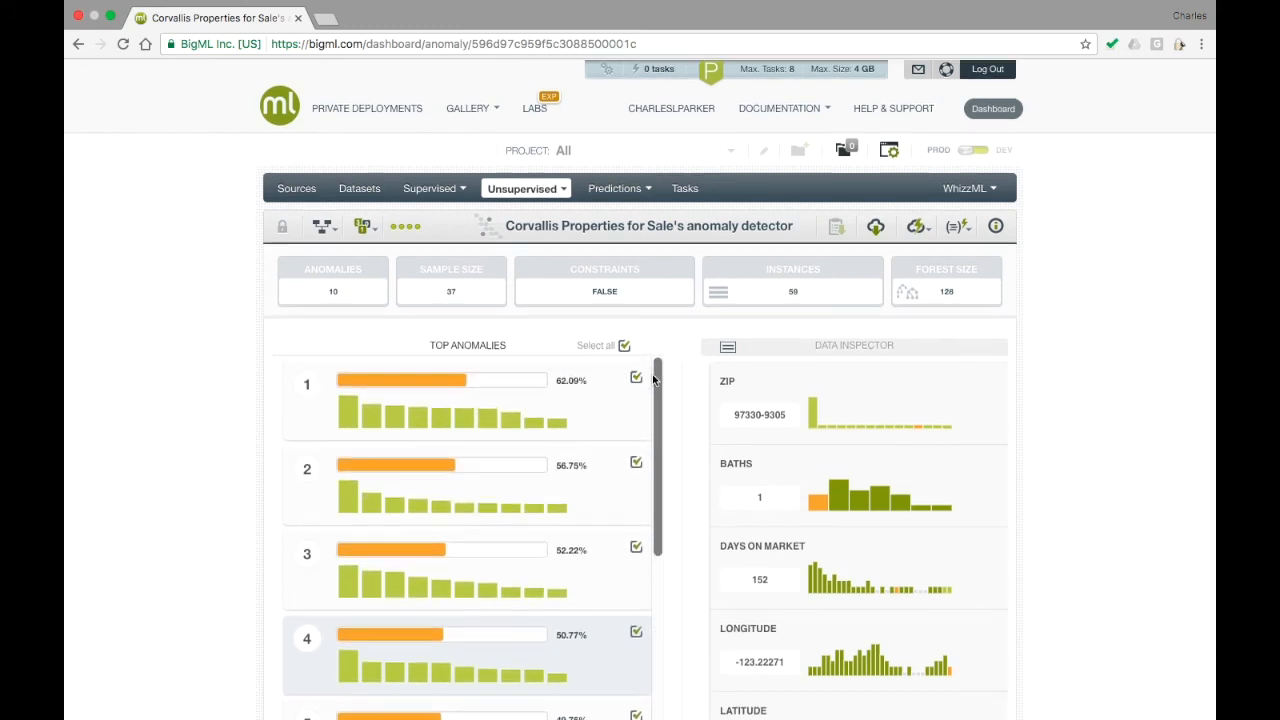
{"action": "left_click", "coordinate": [636, 377]}
{"action": "left_click", "coordinate": [636, 377]}
{"action": "scroll", "coordinate": [652, 380], "scroll_direction": "down", "scroll_amount": 10}
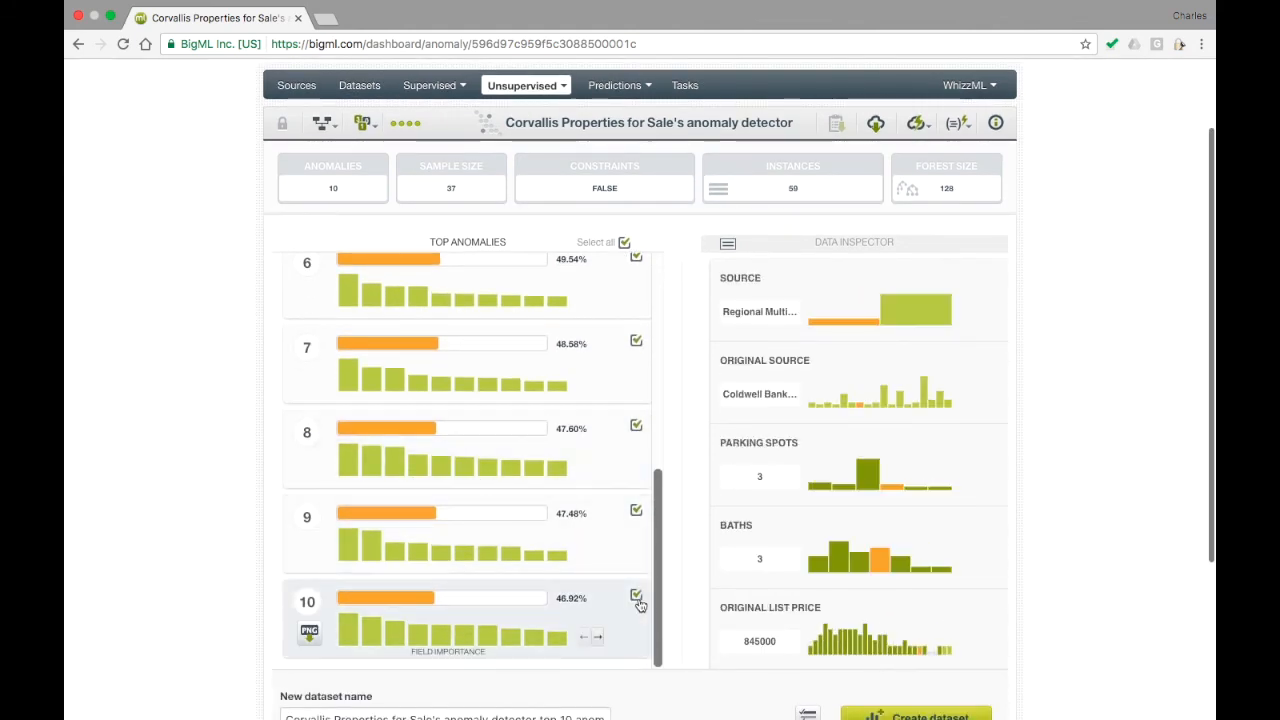
{"action": "left_click", "coordinate": [636, 595]}
{"action": "left_click", "coordinate": [636, 510]}
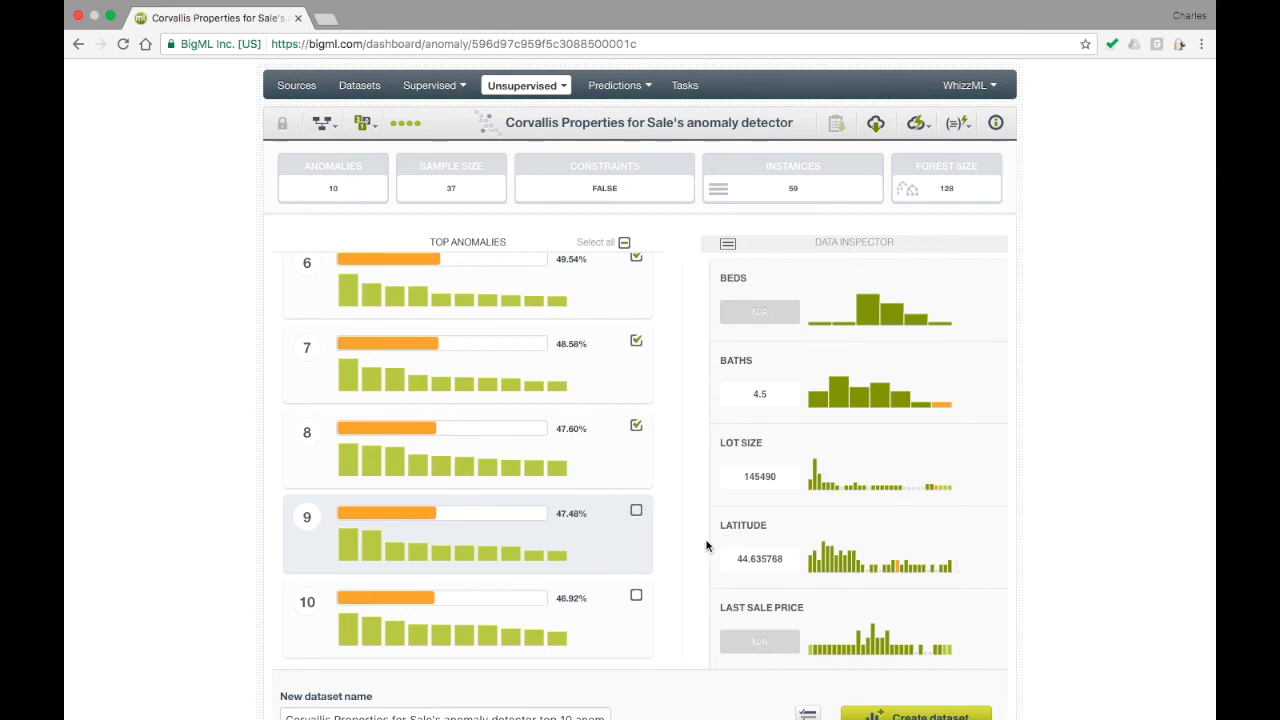
Create a new dataset containing only the selected anomalies, keeping the suggested dataset name.
{"action": "scroll", "coordinate": [715, 543], "scroll_direction": "down", "scroll_amount": 5}
{"action": "scroll", "coordinate": [691, 544], "scroll_direction": "down", "scroll_amount": 3}
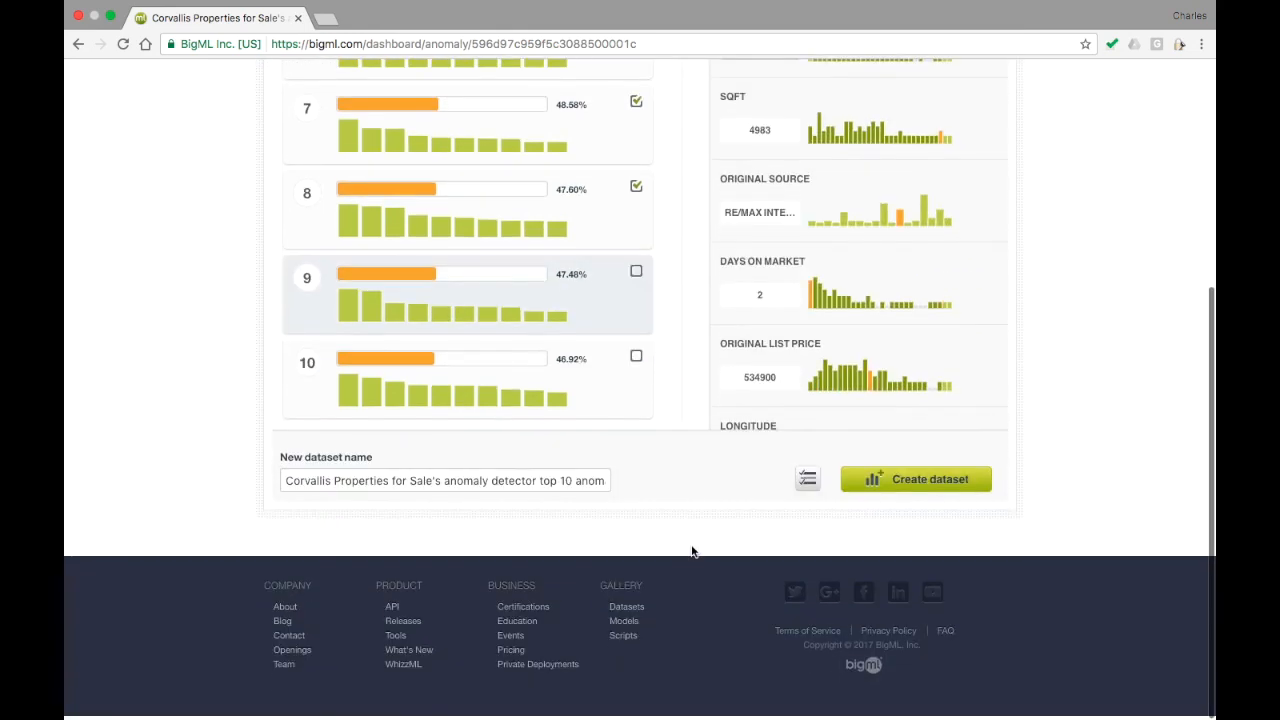
{"action": "left_click", "coordinate": [812, 485]}
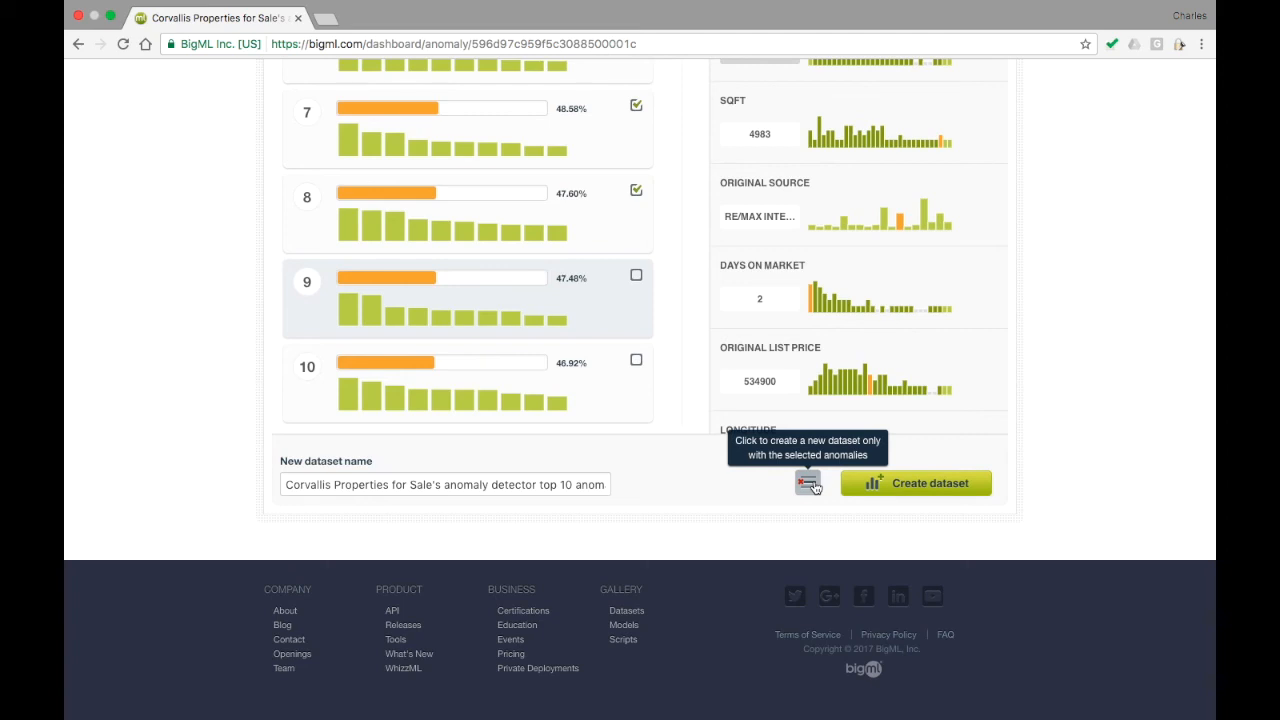
{"action": "left_click", "coordinate": [810, 484]}
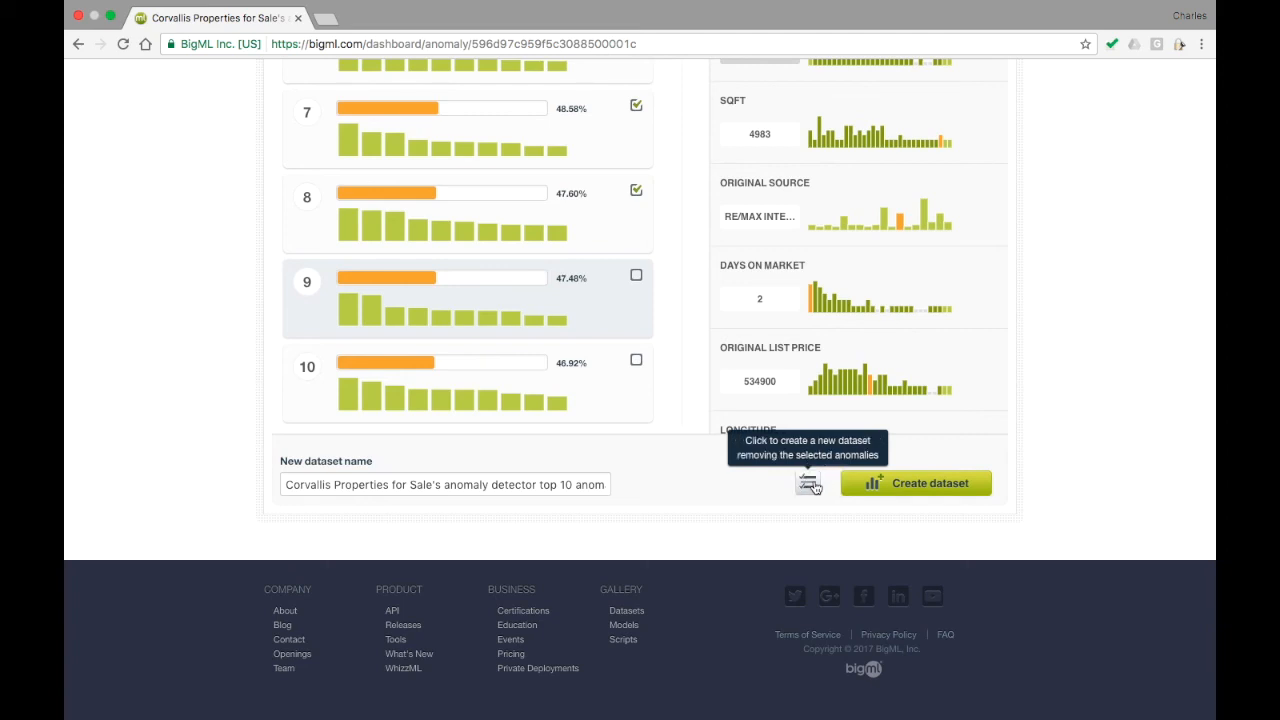
{"action": "left_click", "coordinate": [871, 490]}
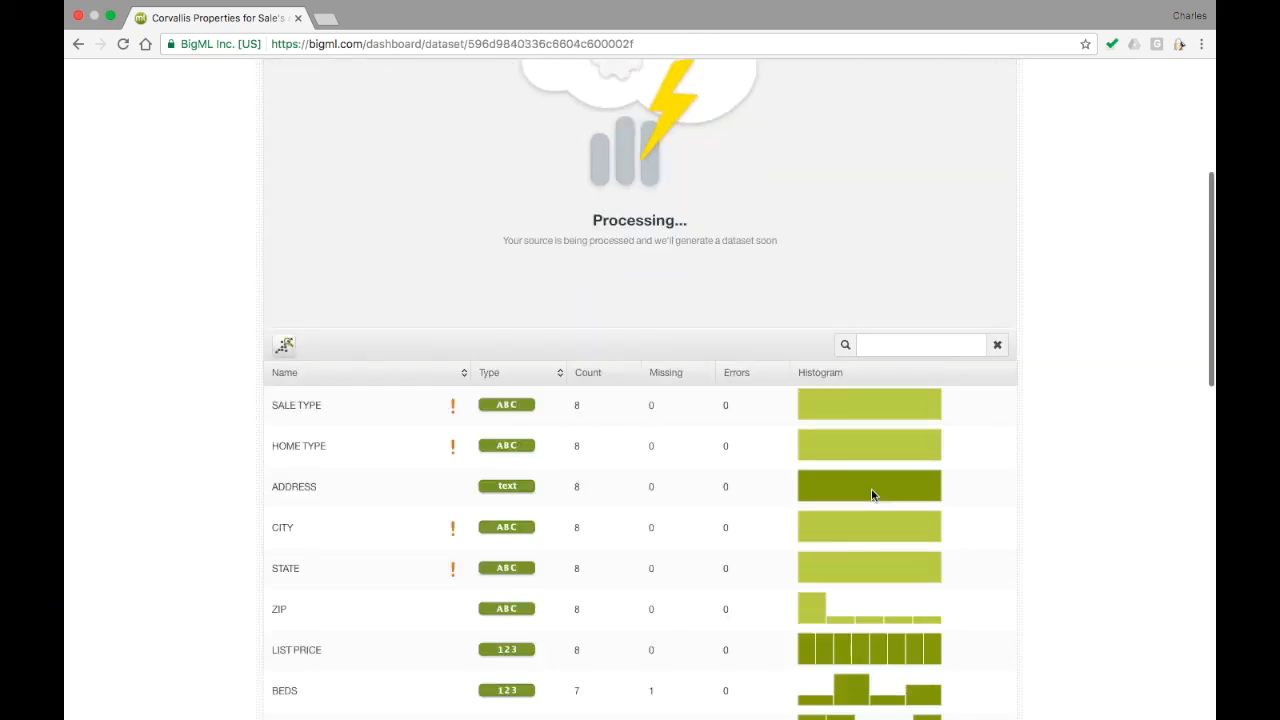
Review the fields of the new dataset and reopen the Corvallis Properties for Sale anomaly detector.
{"action": "scroll", "coordinate": [871, 493], "scroll_direction": "down", "scroll_amount": 5}
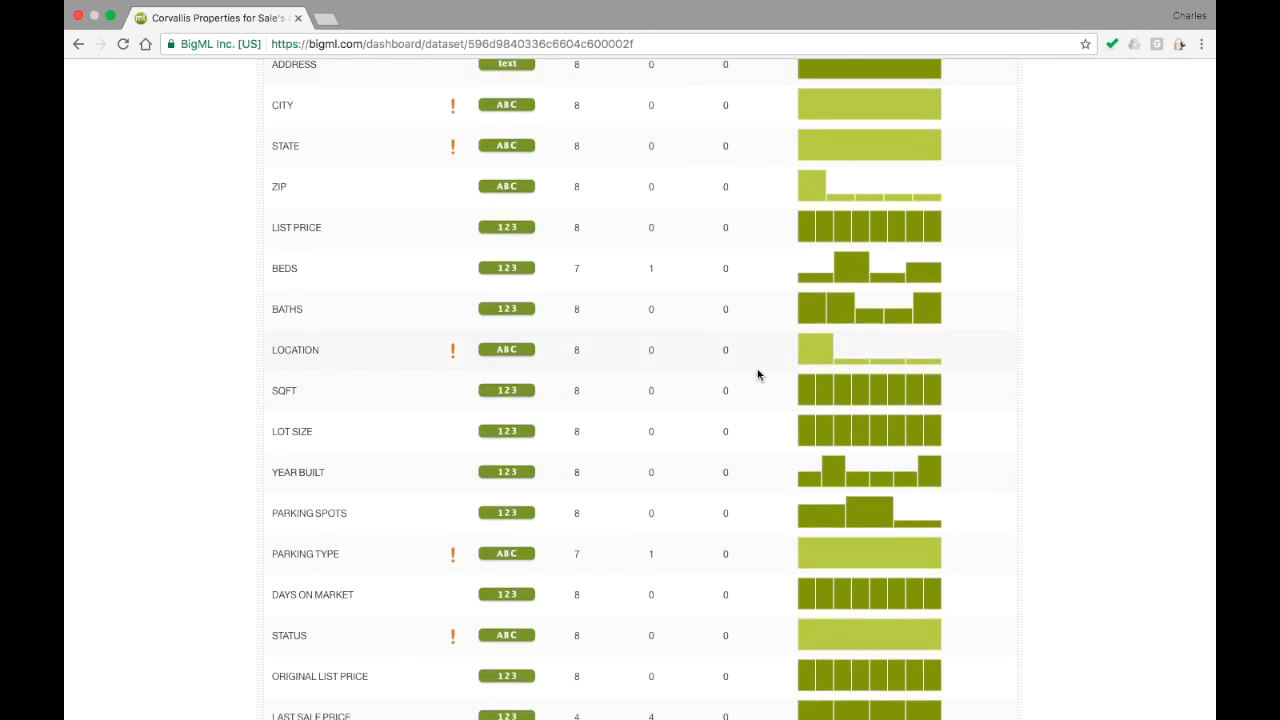
{"action": "scroll", "coordinate": [757, 375], "scroll_direction": "up", "scroll_amount": 3}
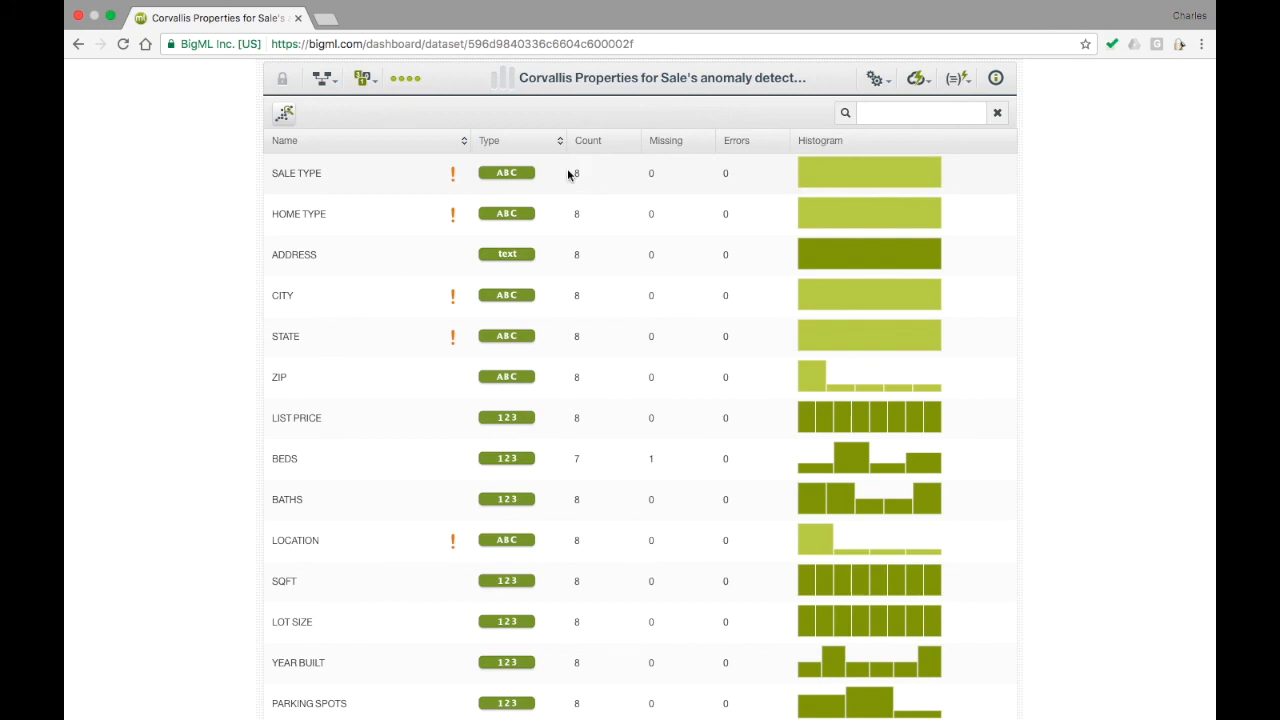
{"action": "scroll", "coordinate": [568, 174], "scroll_direction": "up", "scroll_amount": 2}
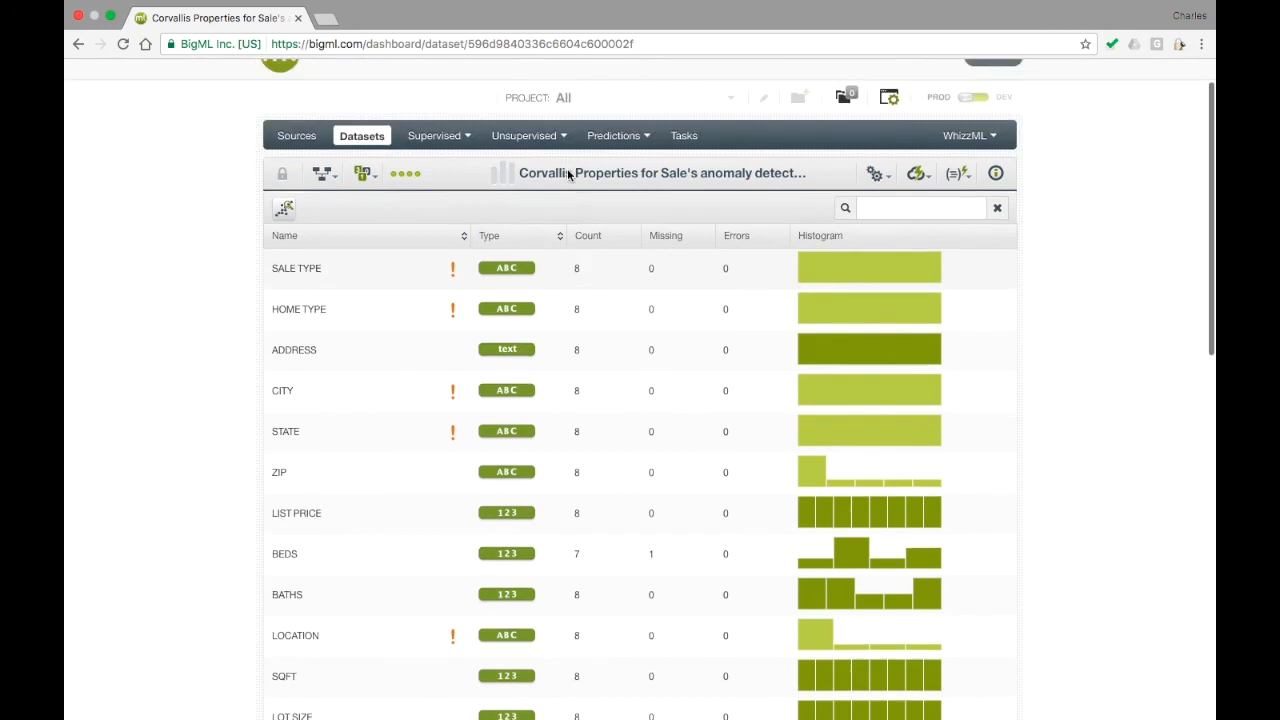
{"action": "mouse_move", "coordinate": [529, 145]}
{"action": "left_click", "coordinate": [525, 188]}
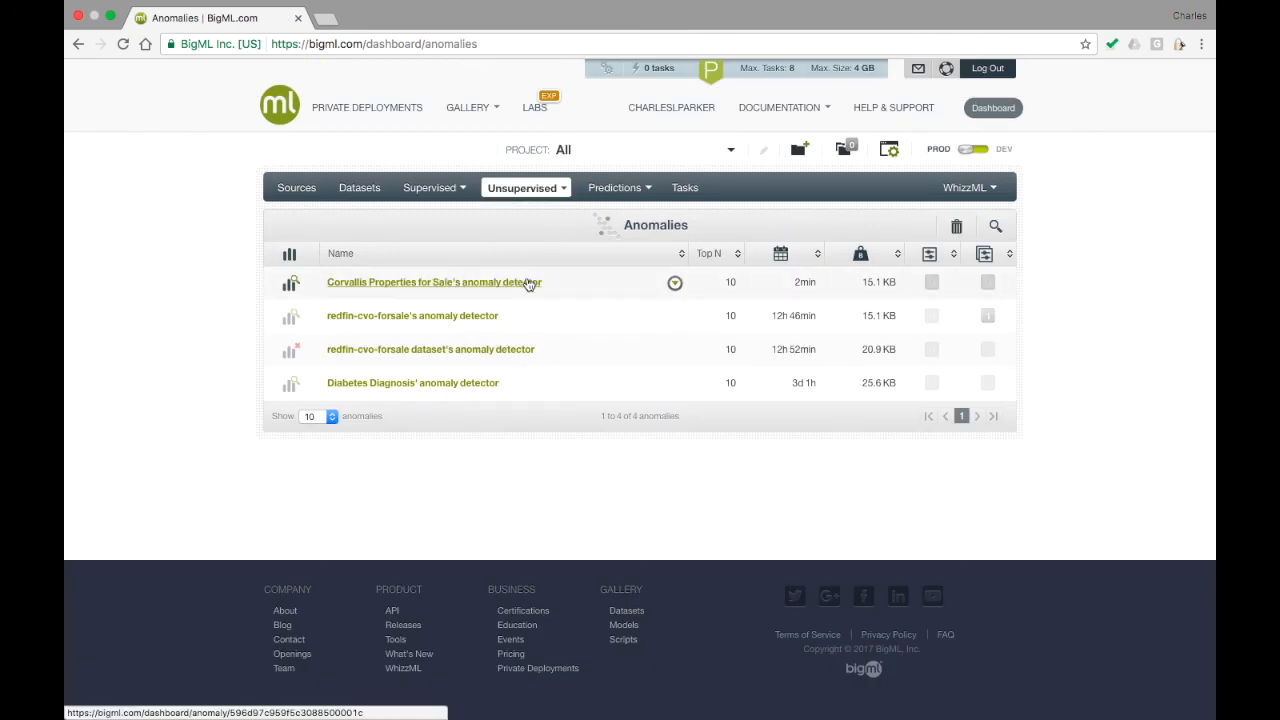
{"action": "left_click", "coordinate": [529, 283]}
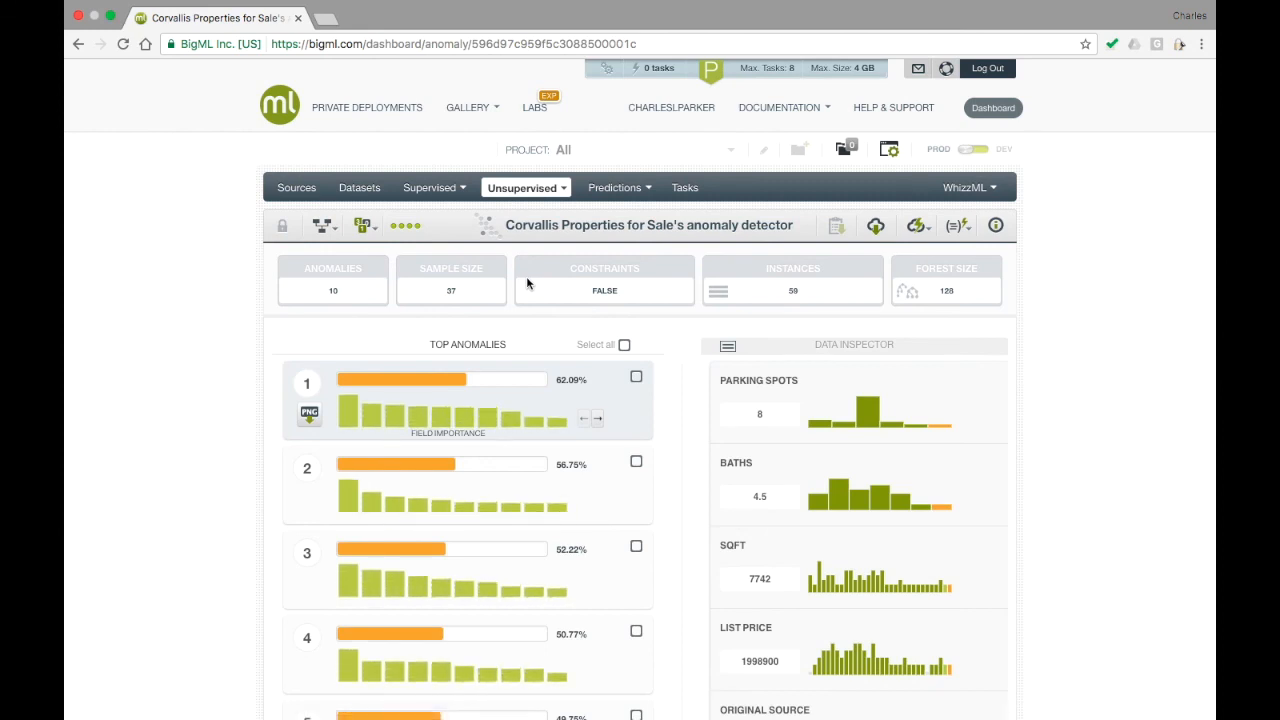
Create a batch anomaly score that scores the Corvallis Properties for Sale dataset with this detector, keeping the suggested prediction name.
{"action": "left_click", "coordinate": [916, 228]}
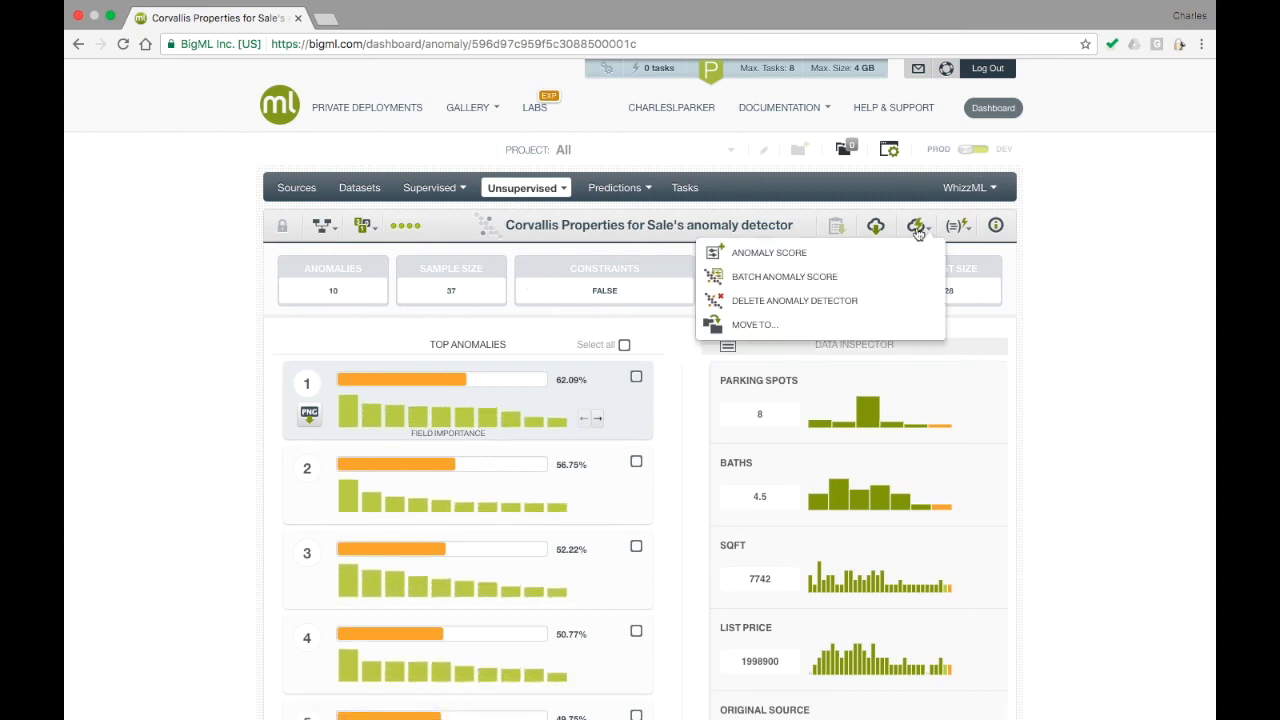
{"action": "left_click", "coordinate": [912, 277]}
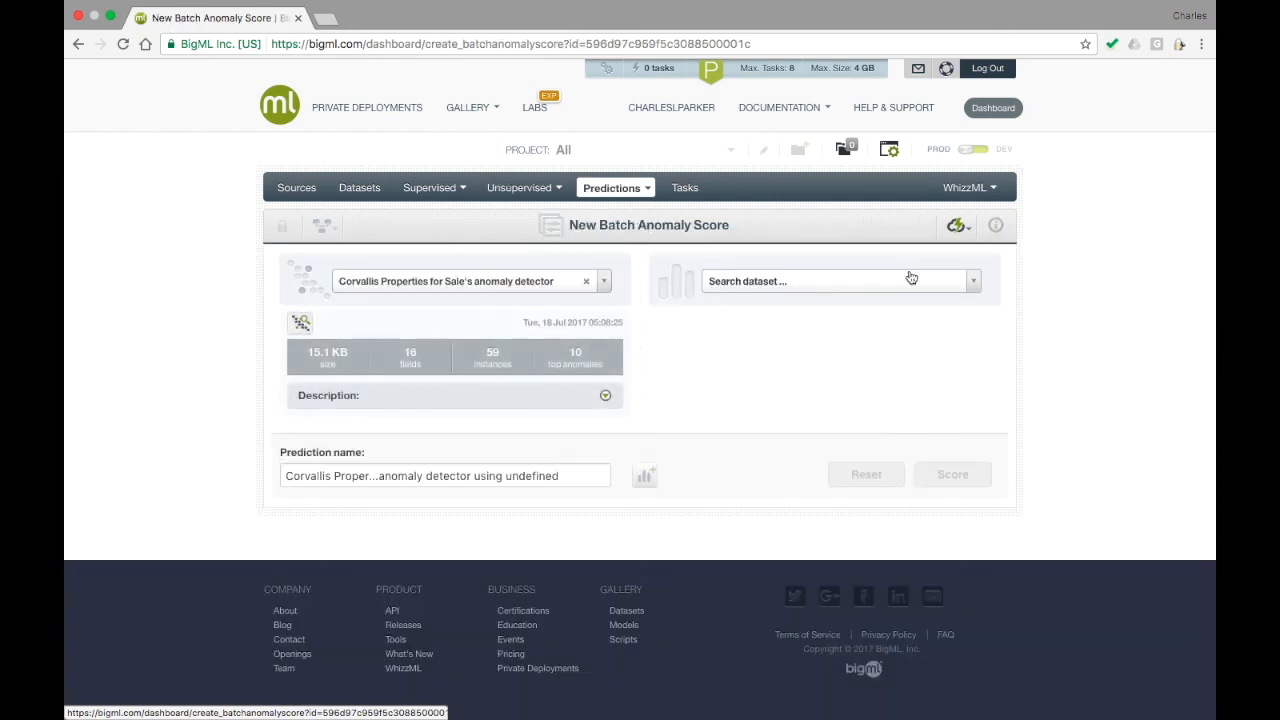
{"action": "left_click", "coordinate": [894, 288]}
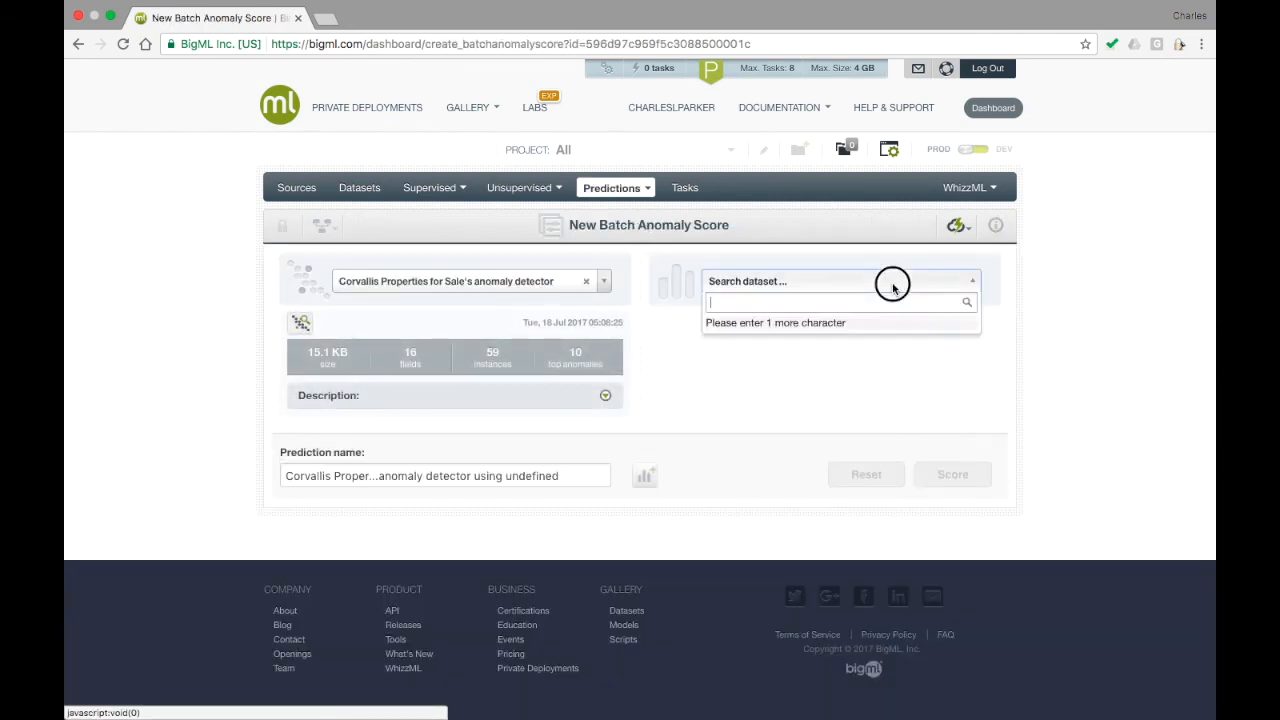
{"action": "type", "text": "Cor"}
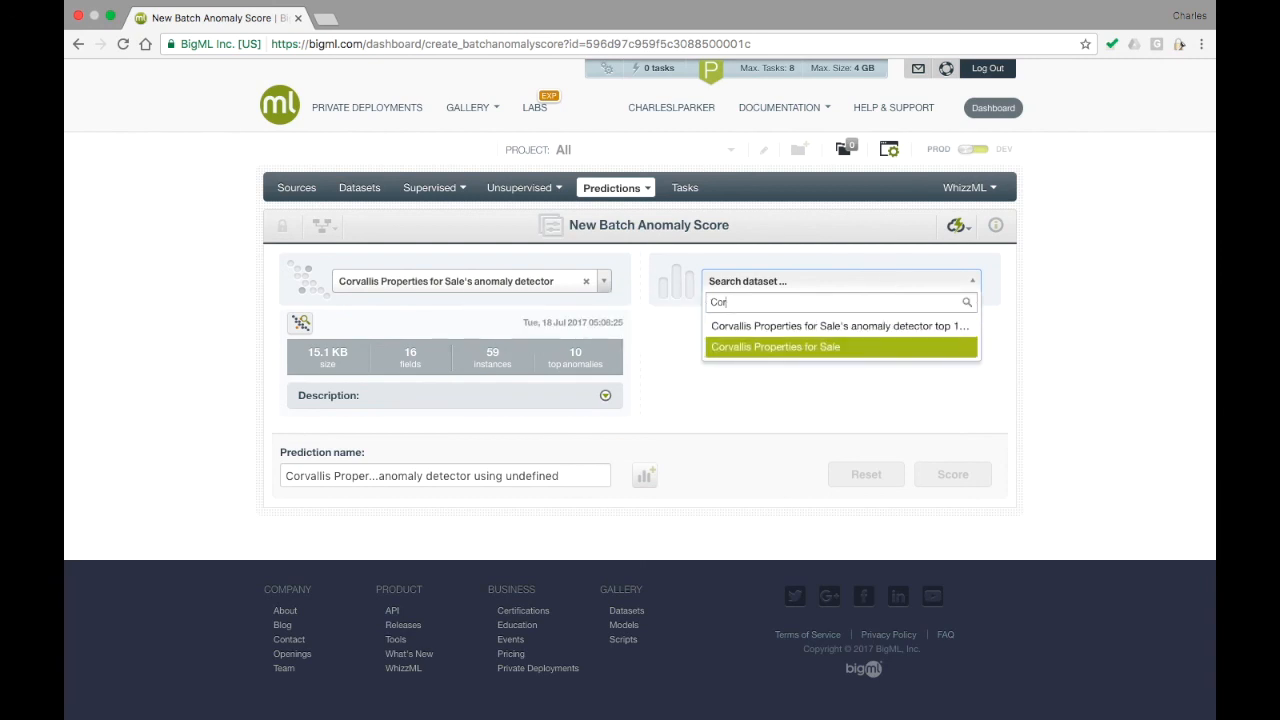
{"action": "left_click", "coordinate": [790, 346]}
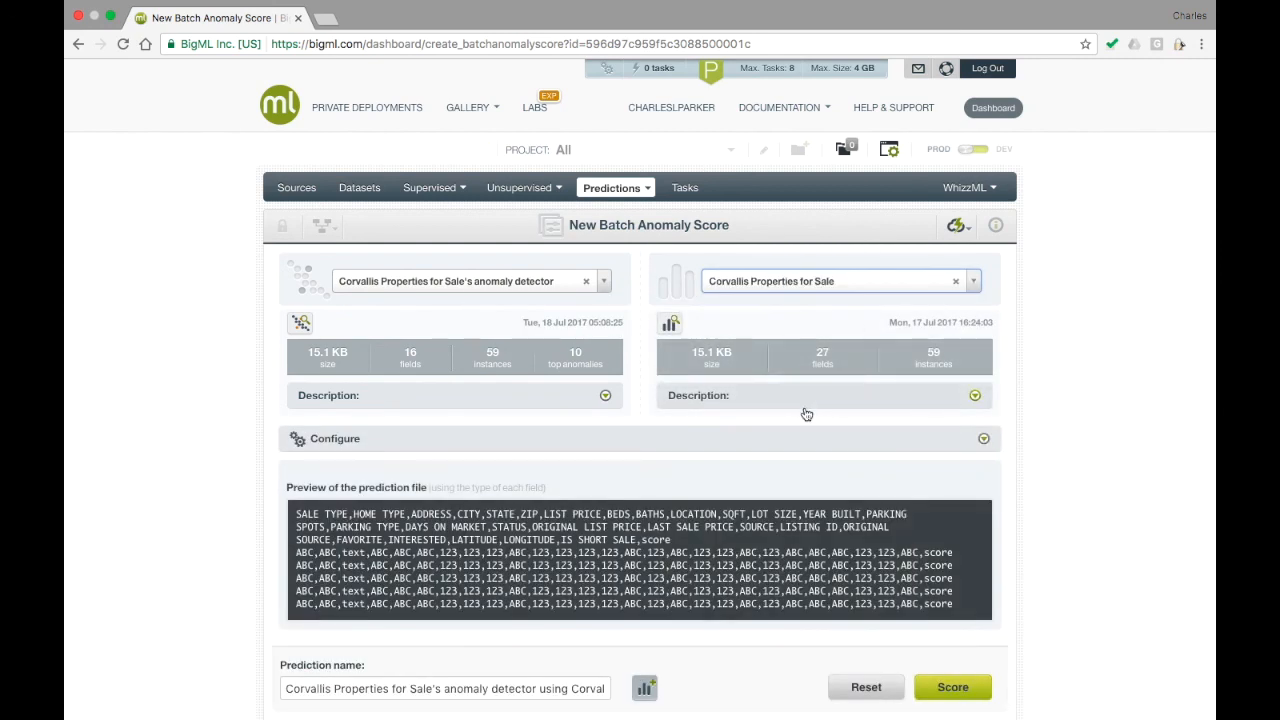
{"action": "scroll", "coordinate": [808, 410], "scroll_direction": "down", "scroll_amount": 3}
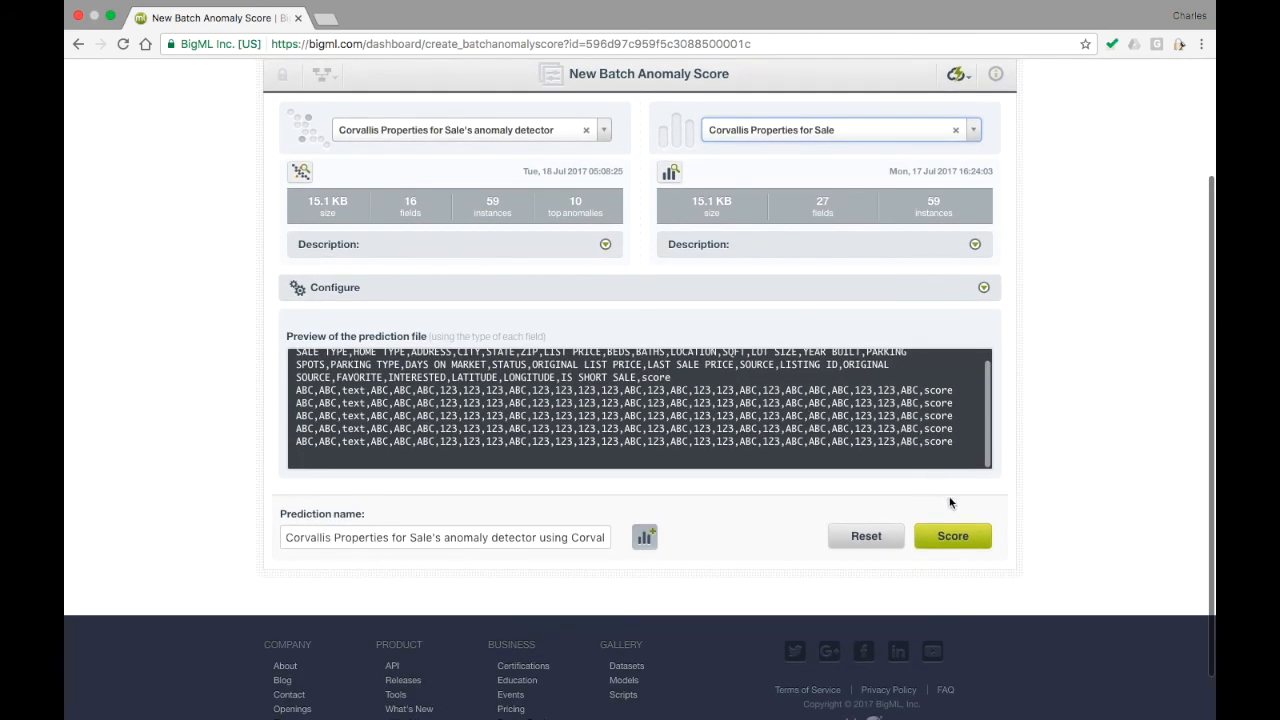
{"action": "left_click", "coordinate": [953, 536]}
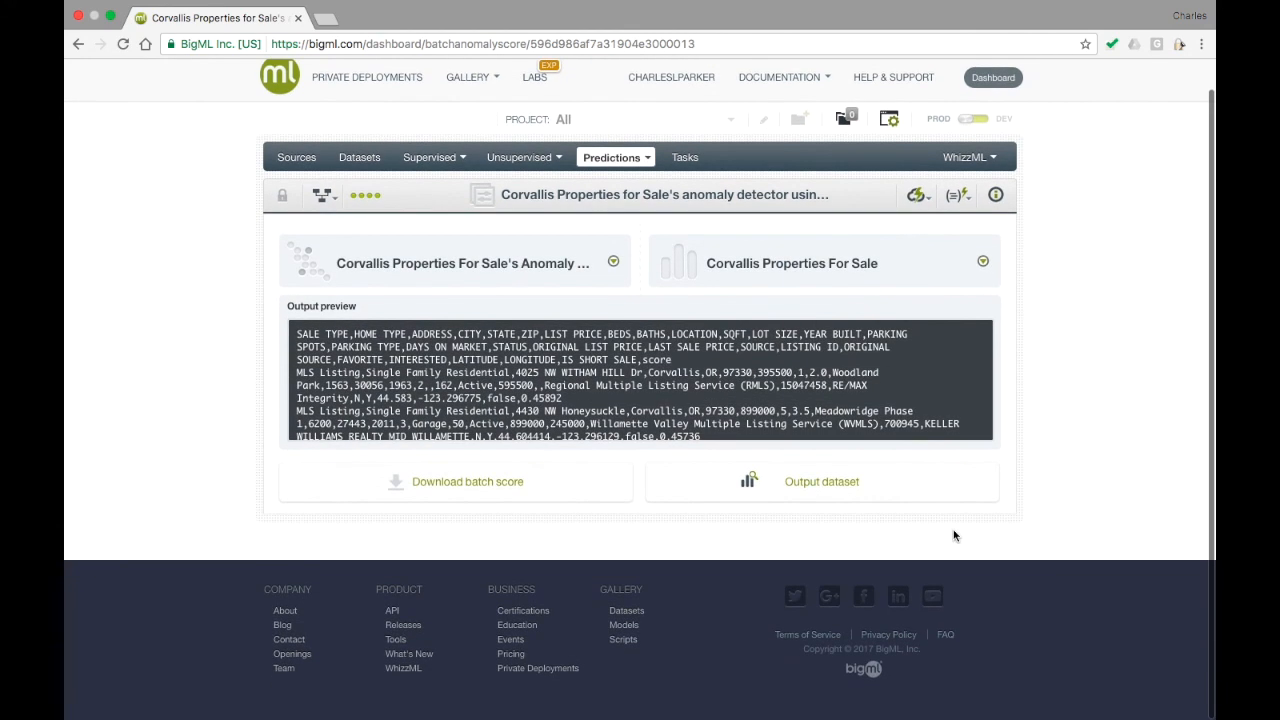
Open the output dataset of the batch anomaly score and look through its fields.
{"action": "left_click", "coordinate": [819, 489]}
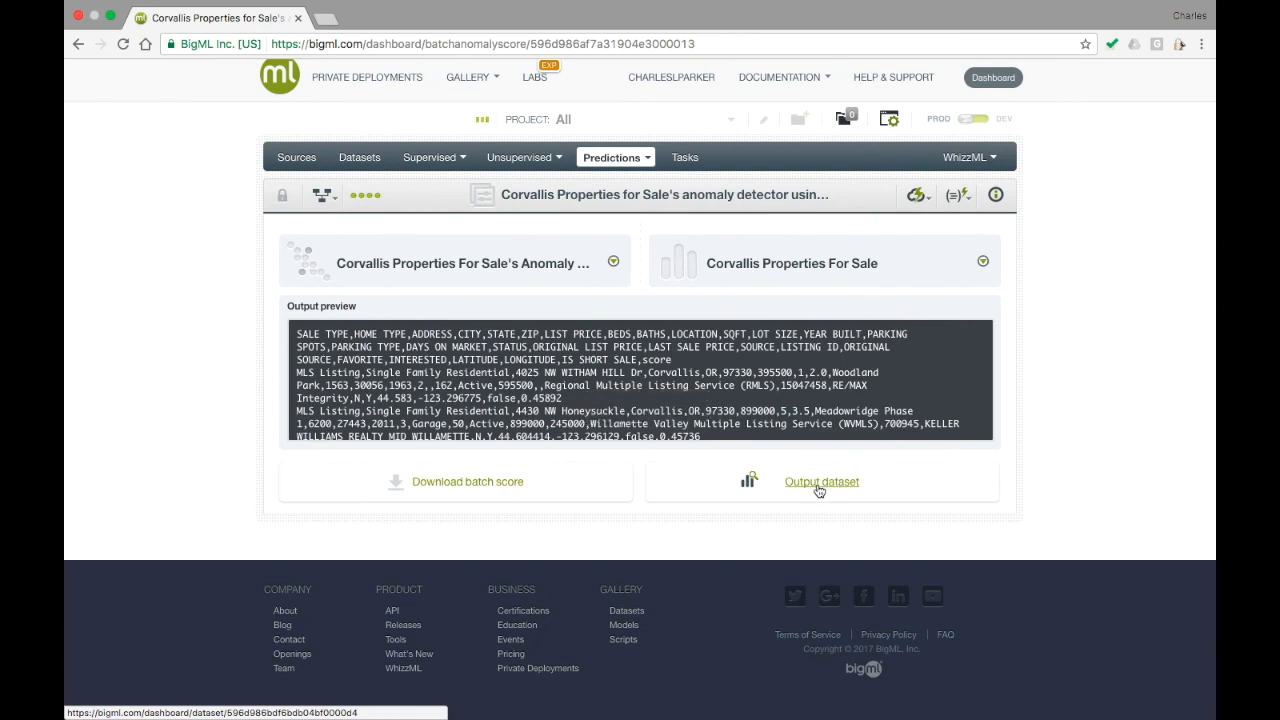
{"action": "scroll", "coordinate": [817, 486], "scroll_direction": "down", "scroll_amount": 2}
{"action": "scroll", "coordinate": [817, 489], "scroll_direction": "down", "scroll_amount": 10}
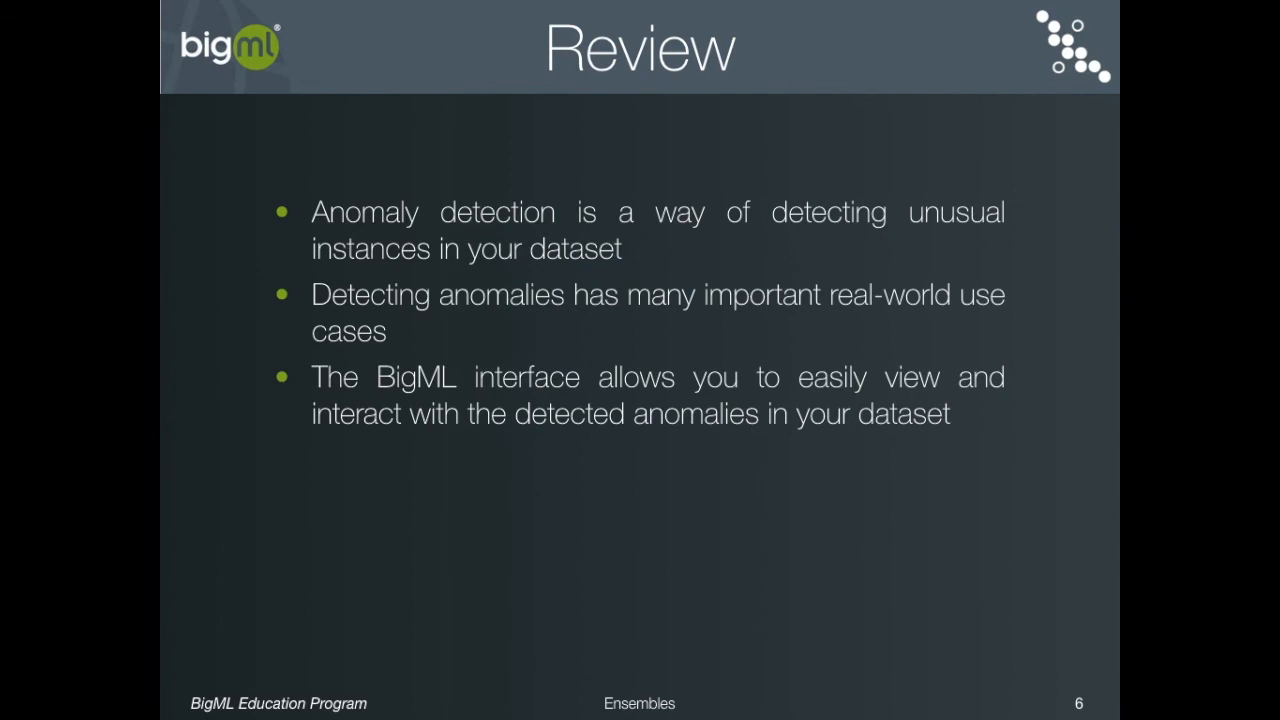
{"action": "key", "text": "Right"}
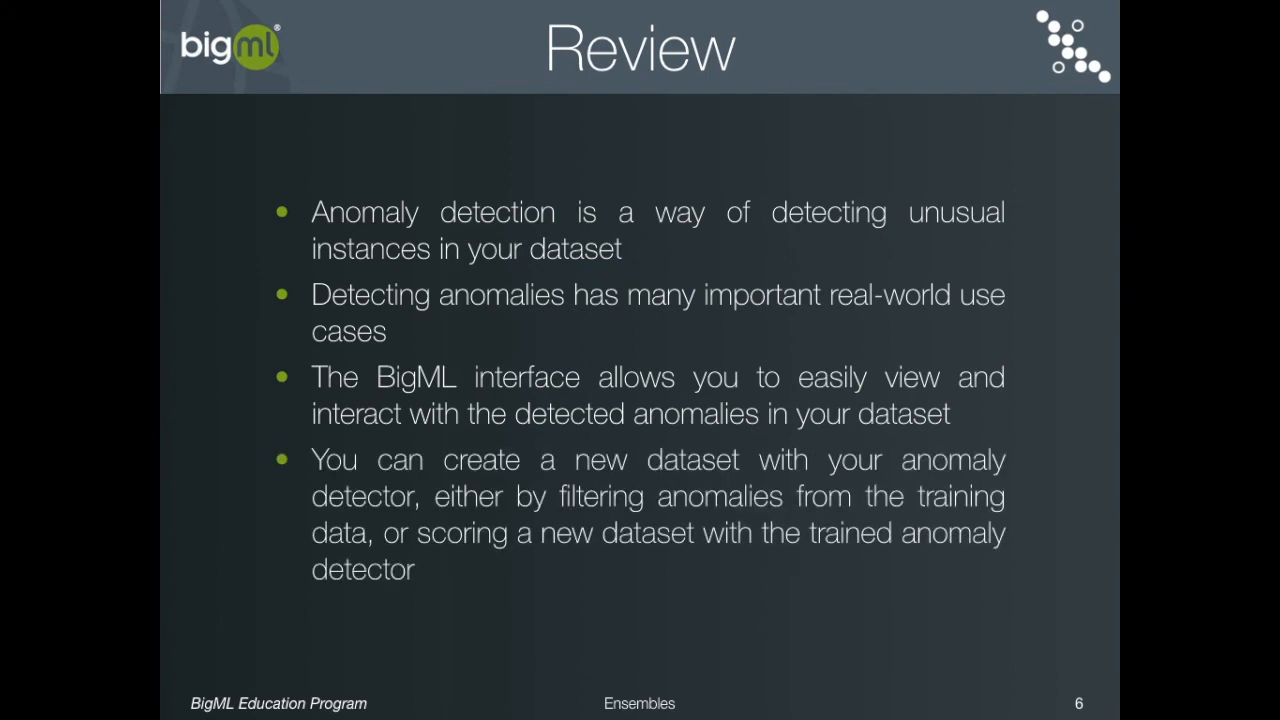